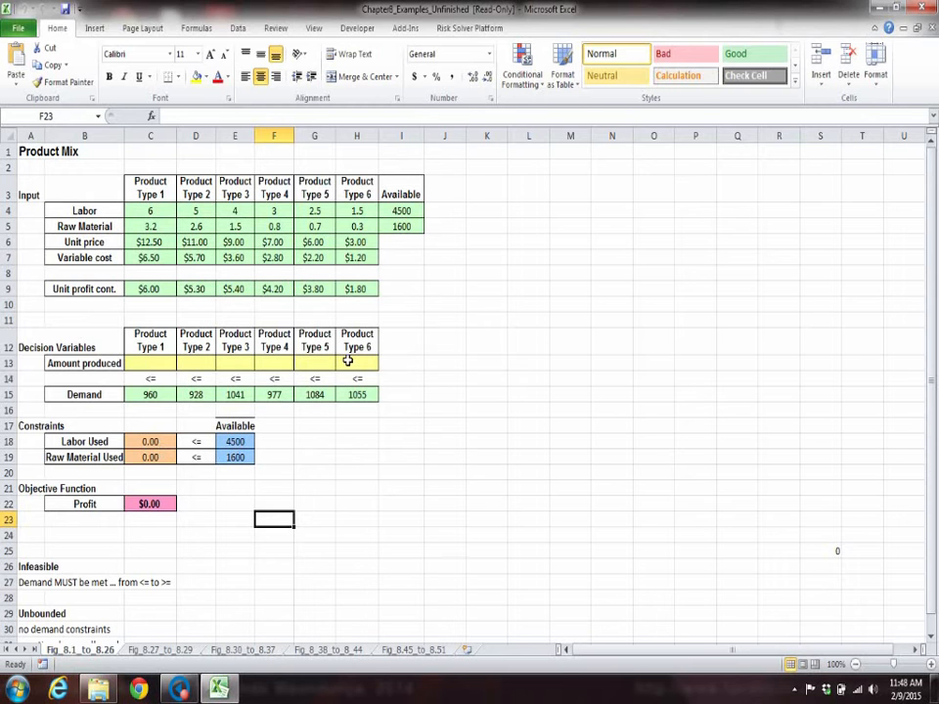
Examine the Labor Used, Raw Material Used and Profit formulas and the named ranges for amounts produced and labor
left_click(150, 445)
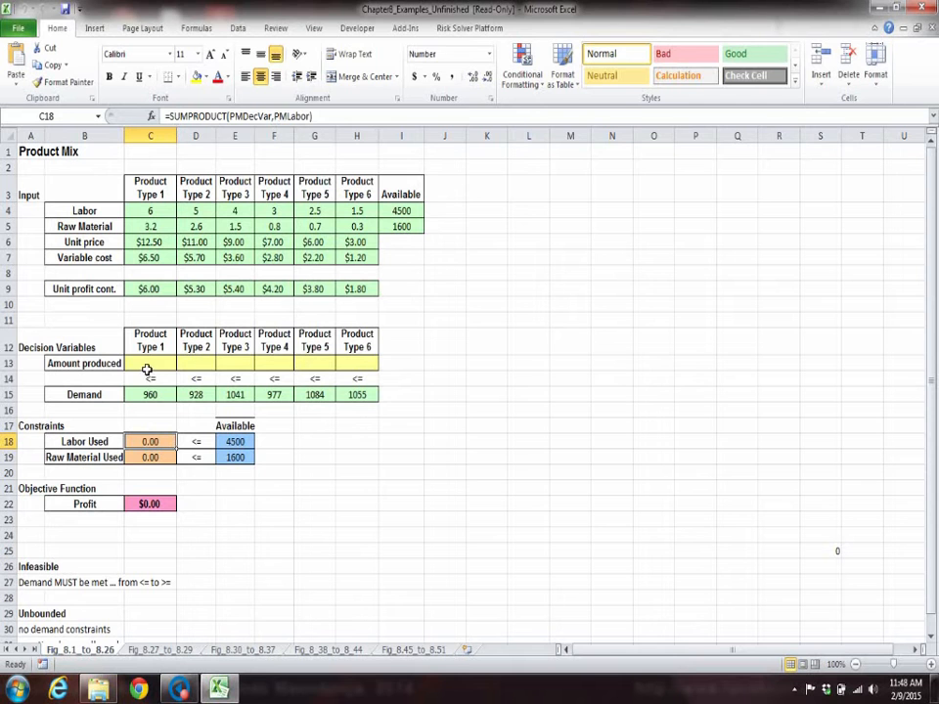
left_click_drag(147, 369, 367, 379)
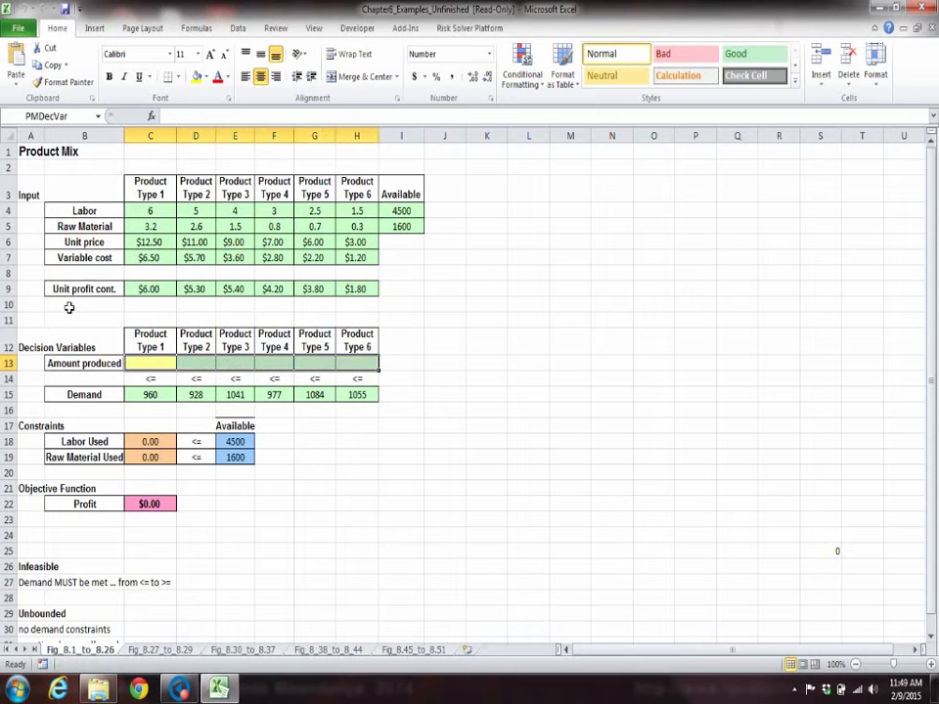
left_click(153, 445)
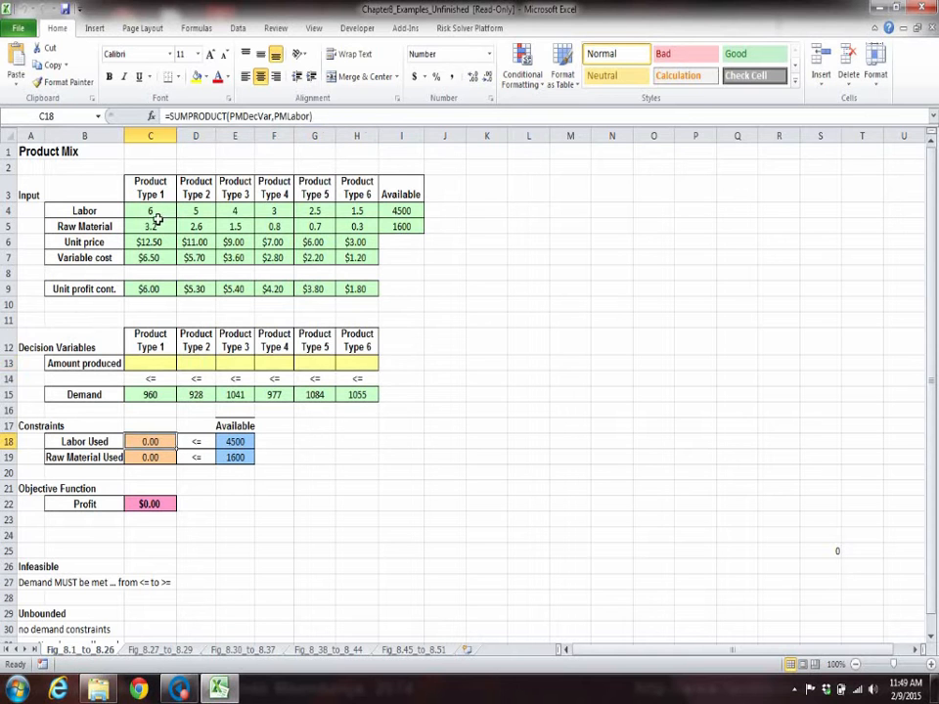
left_click_drag(152, 214, 368, 215)
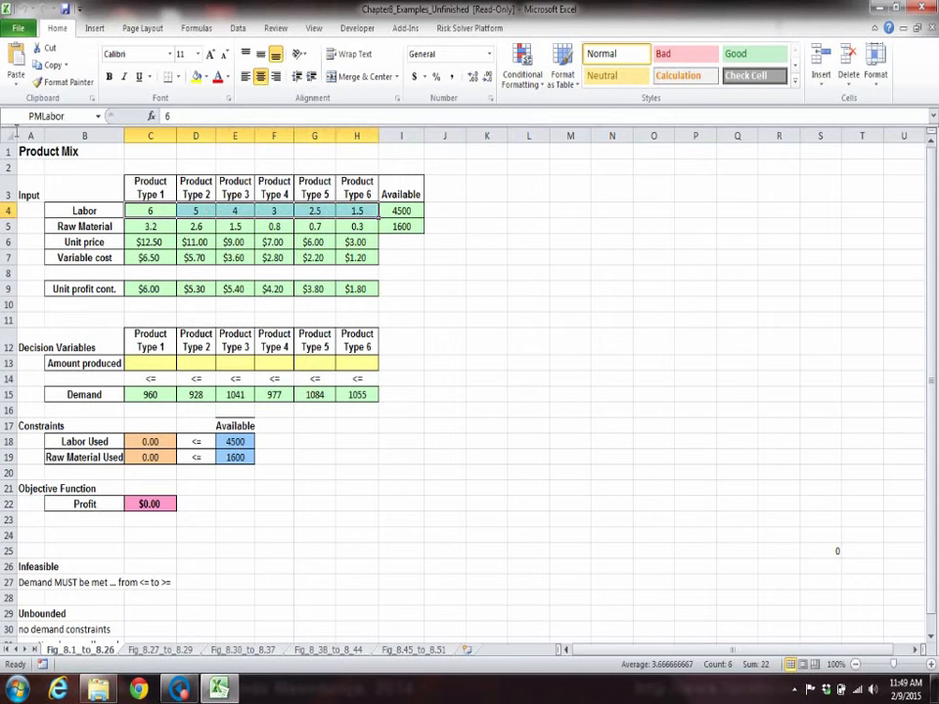
left_click(149, 457)
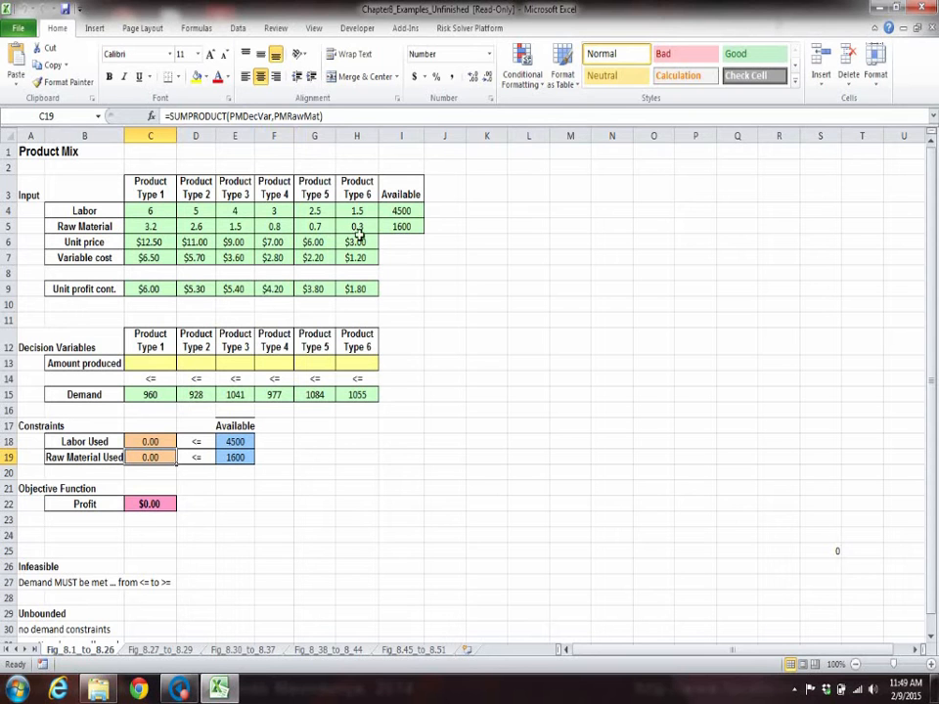
left_click(262, 550)
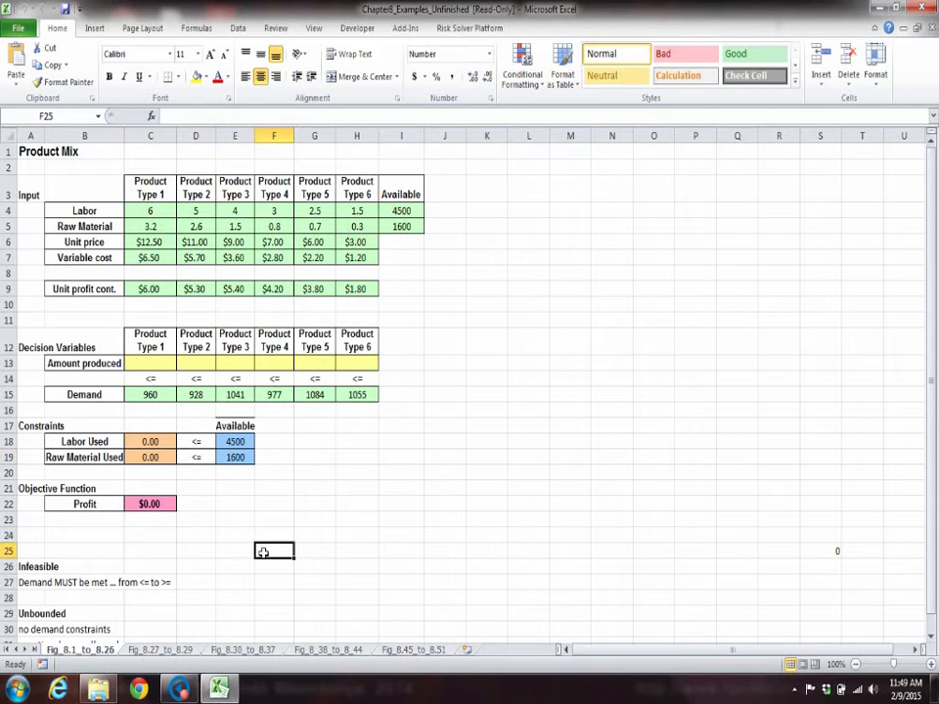
left_click(150, 506)
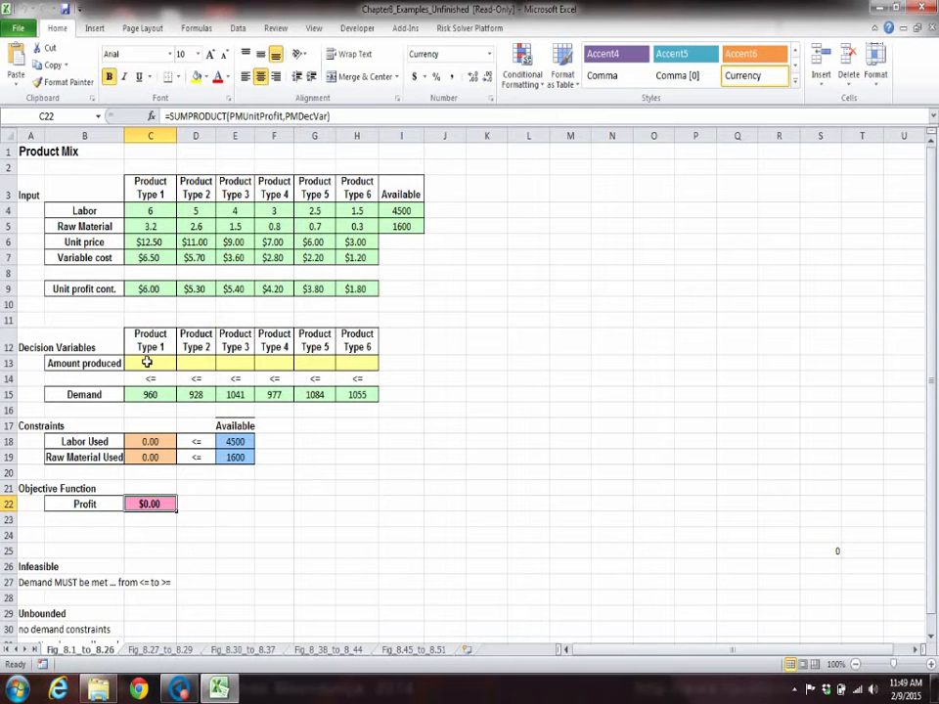
left_click(404, 523)
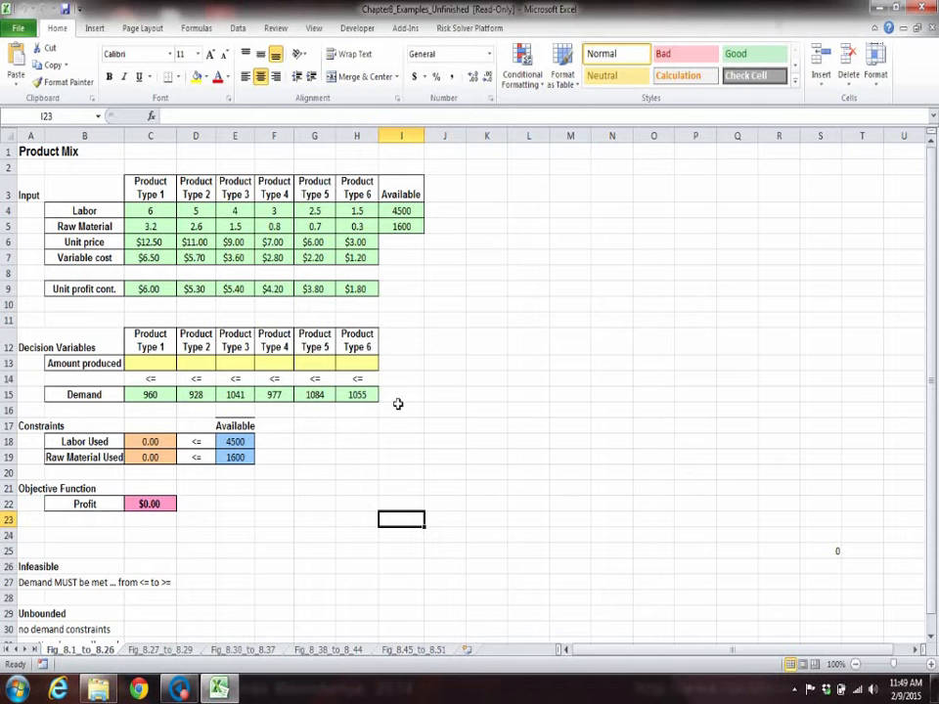
left_click(303, 486)
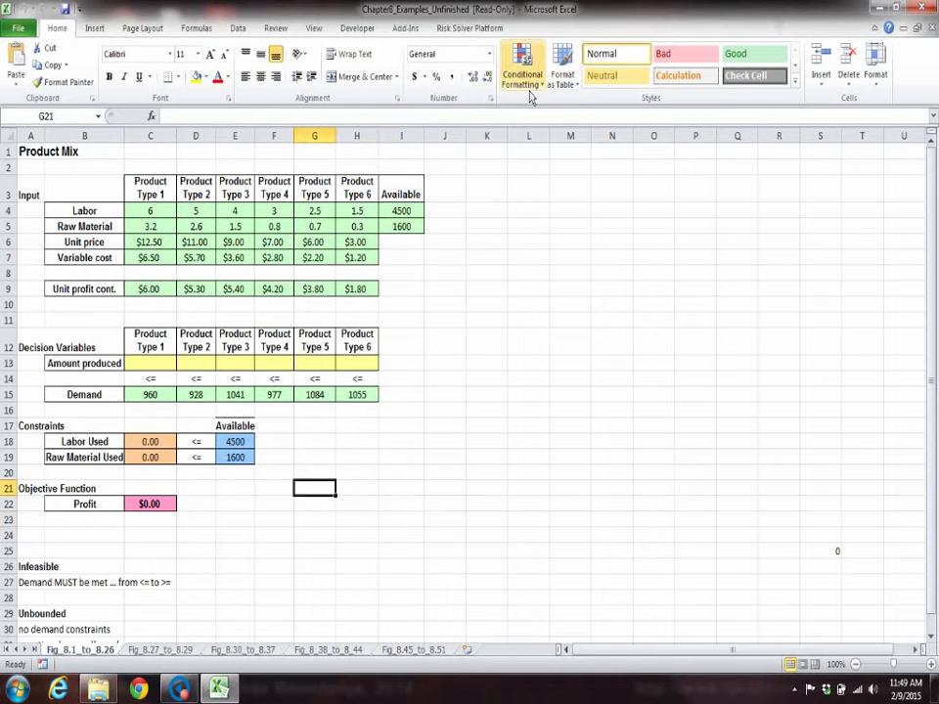
Define the Amount produced cells C13:H13 as normal decision variables in the Risk Solver Platform optimization model
left_click(471, 29)
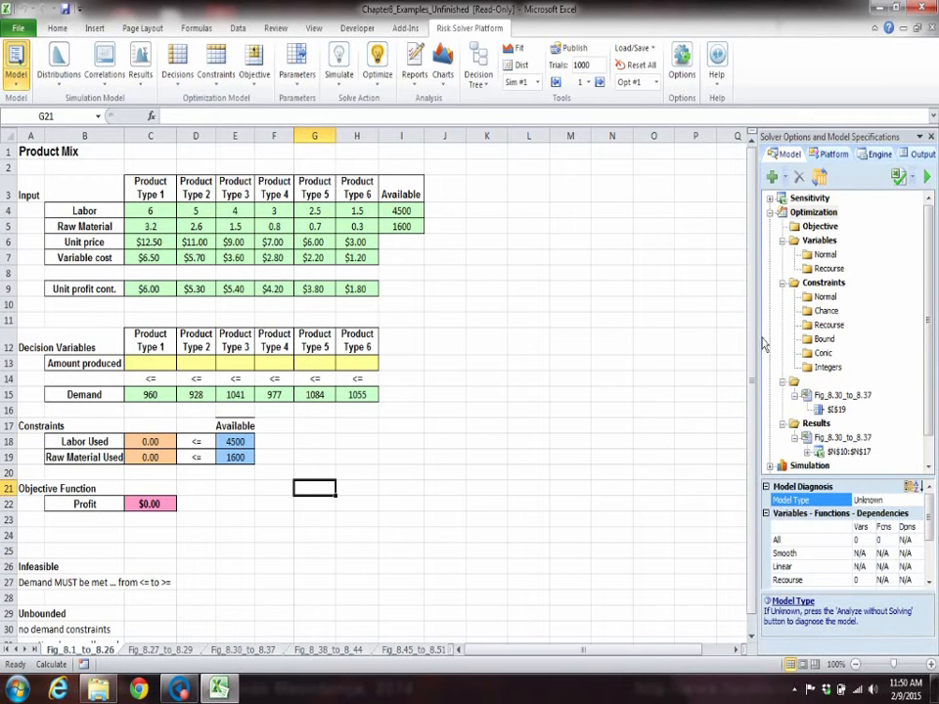
left_click(517, 368)
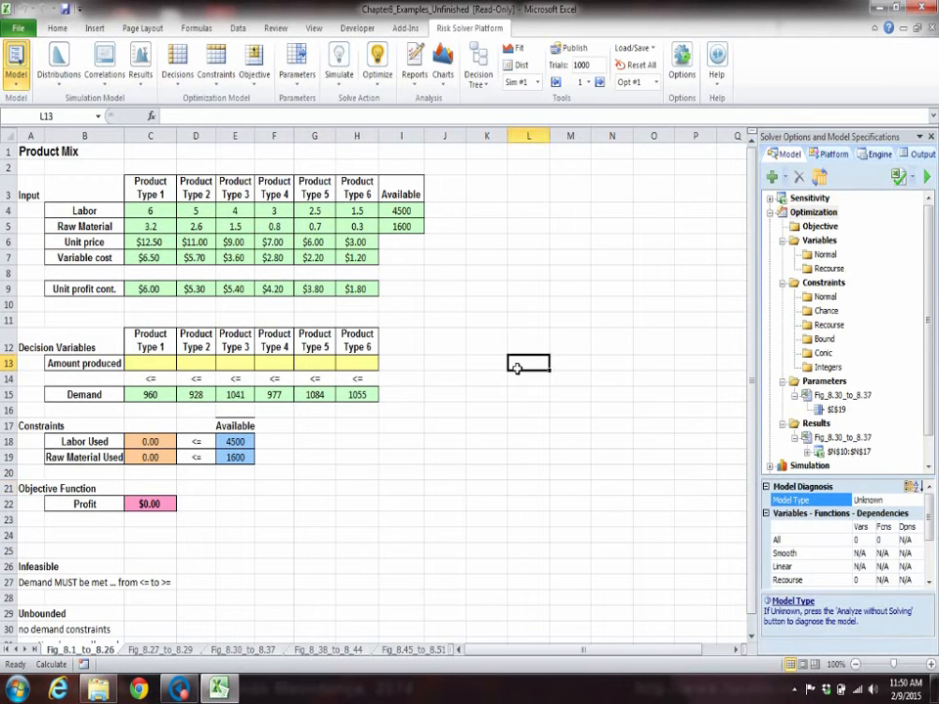
double_click(148, 370)
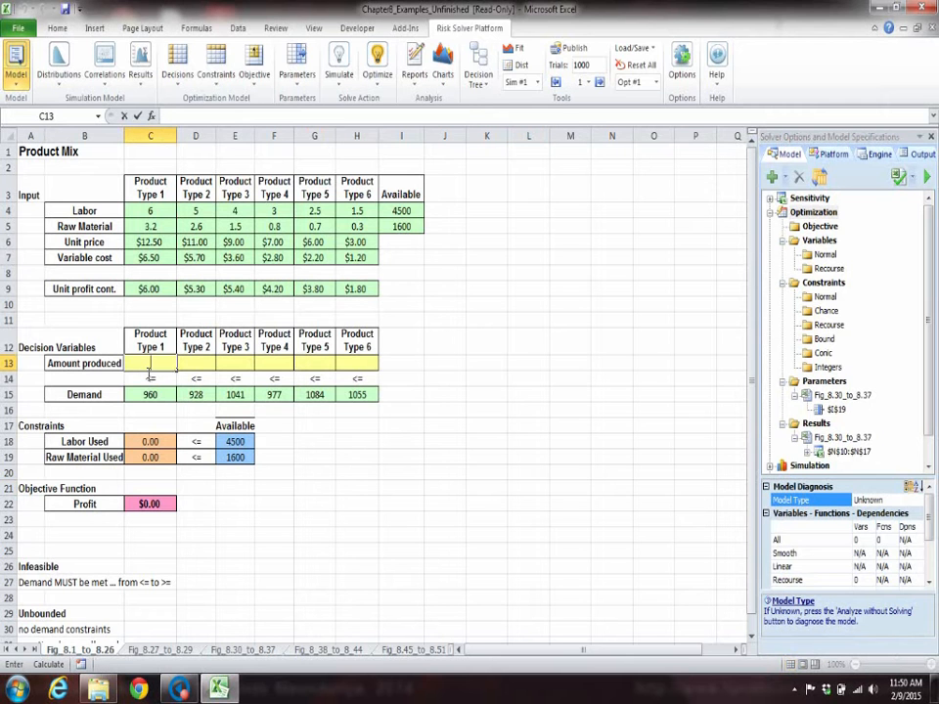
left_click(120, 382)
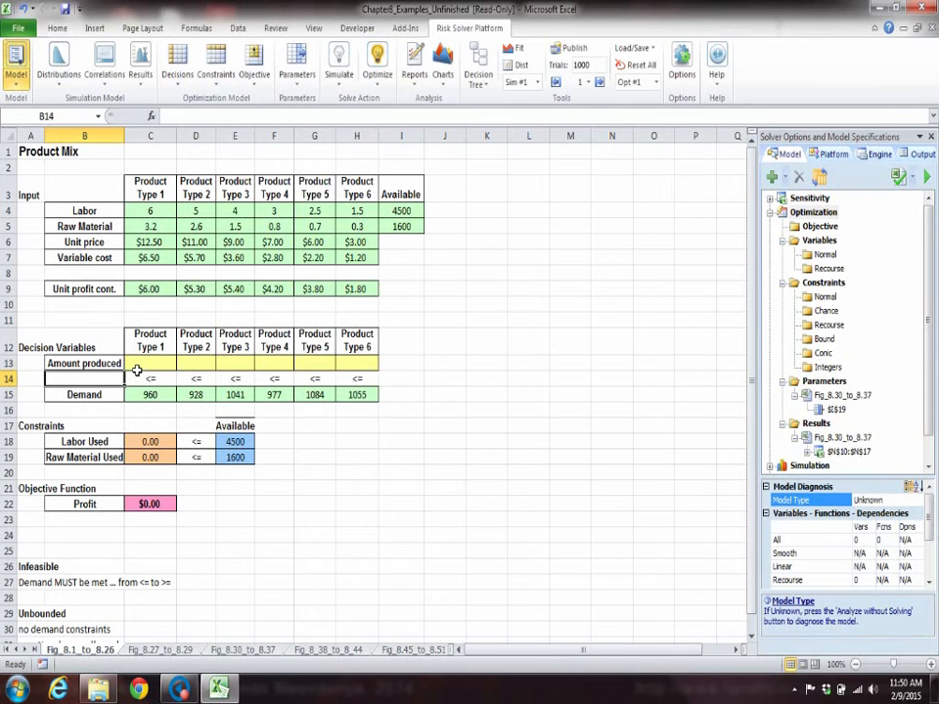
left_click_drag(139, 364, 369, 366)
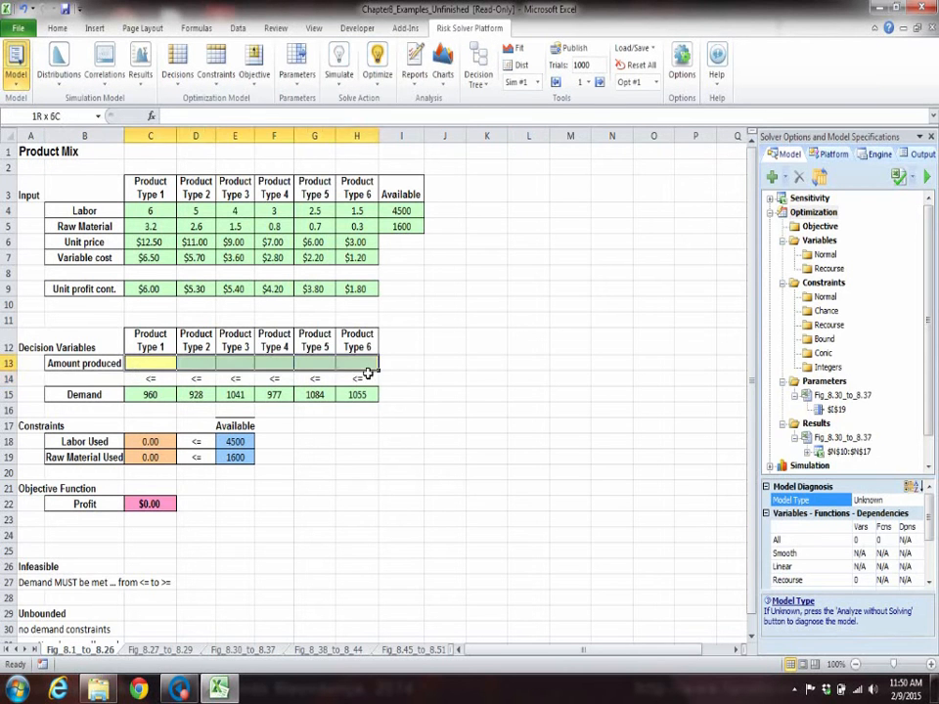
left_click(179, 71)
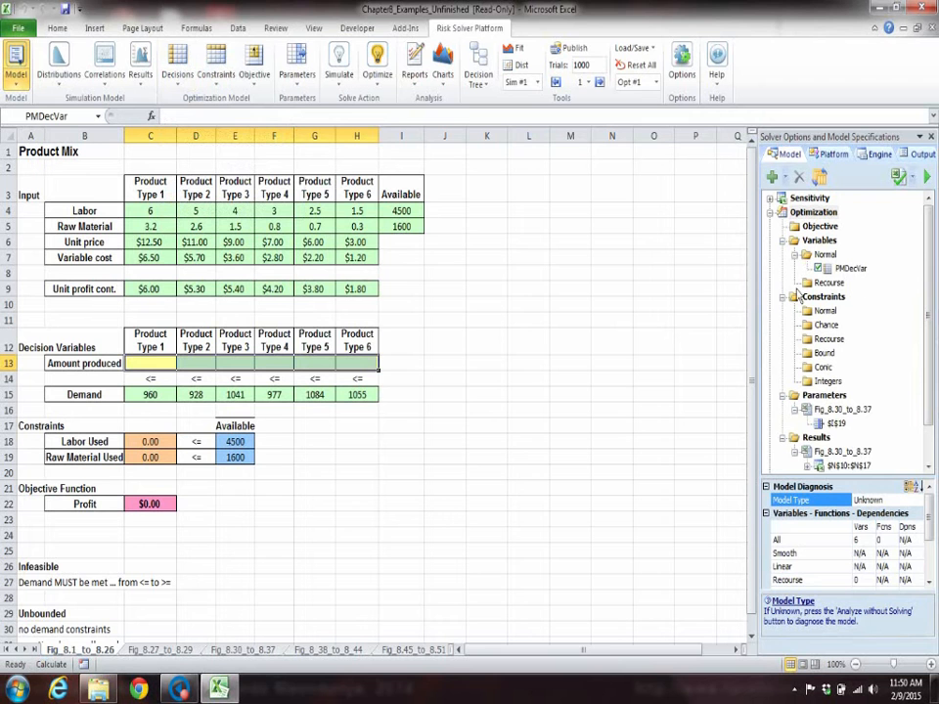
Set the Profit cell C22 as the optimization objective with the Max option
left_click(264, 507)
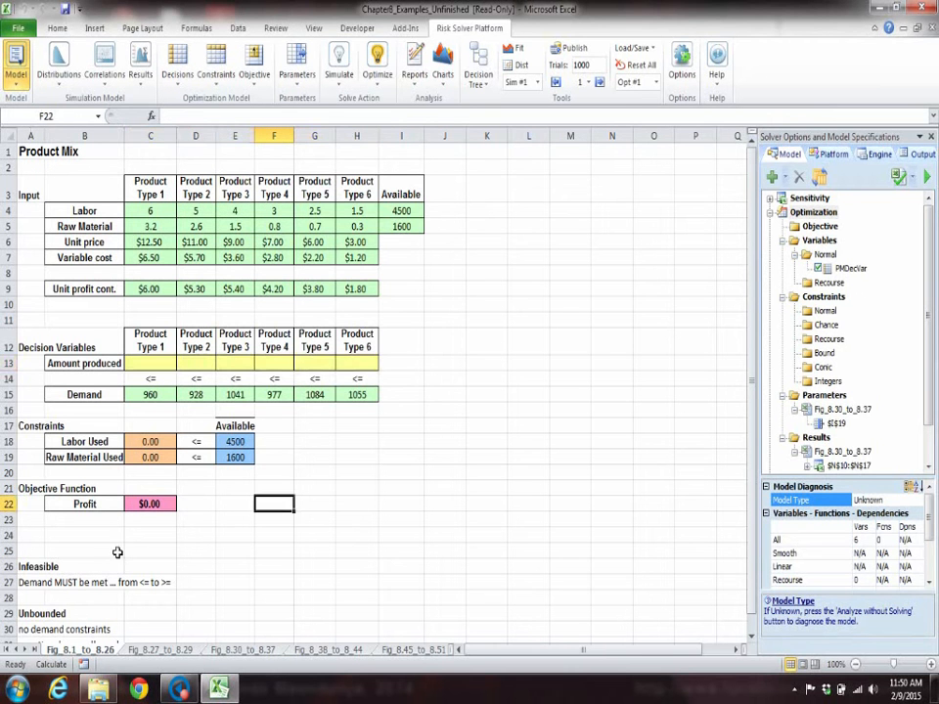
left_click(152, 505)
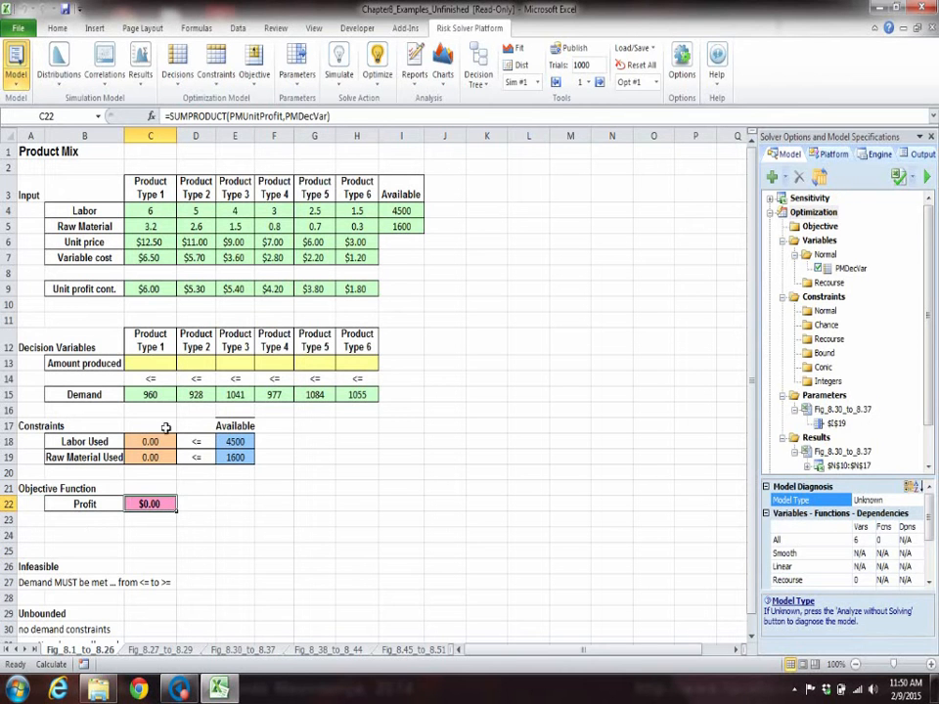
left_click(267, 66)
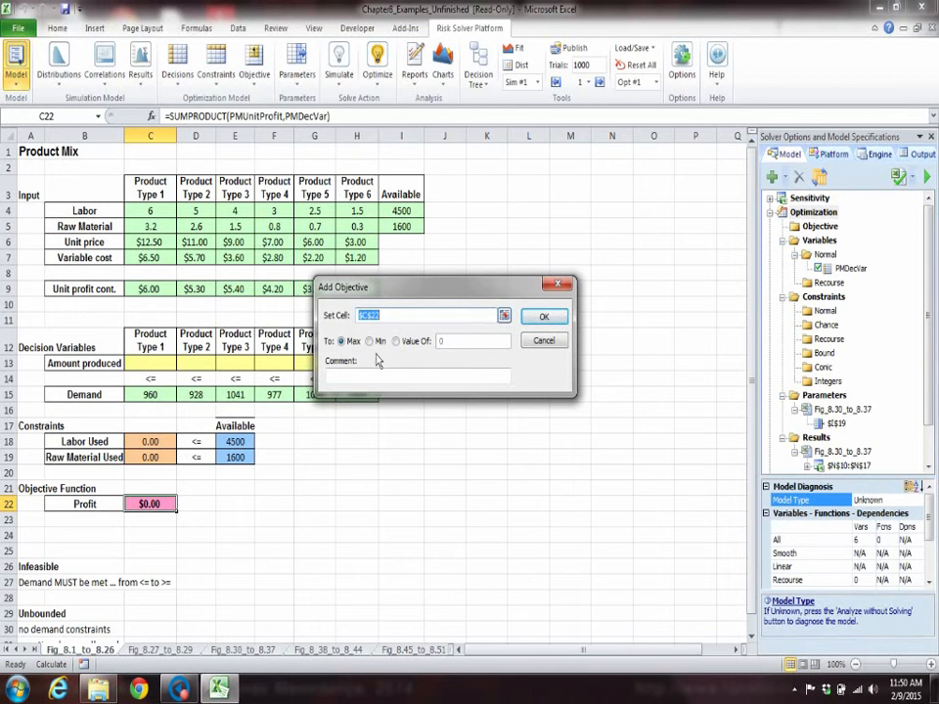
left_click(564, 320)
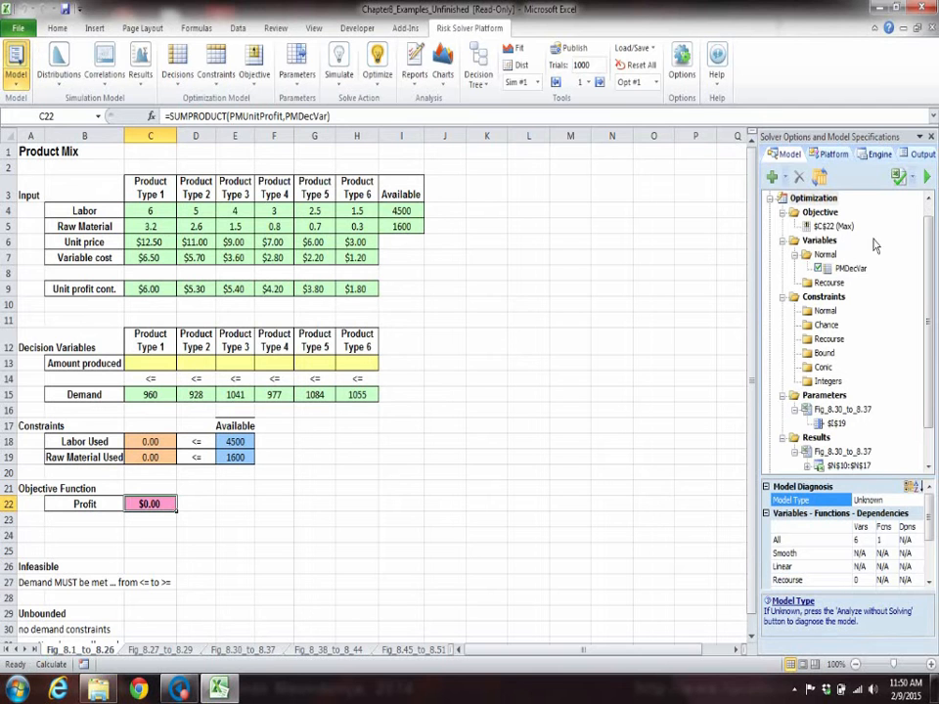
Add a Normal constraint C18:C19 <= E18:E19, limiting labor and raw material used to the available amounts
left_click(417, 381)
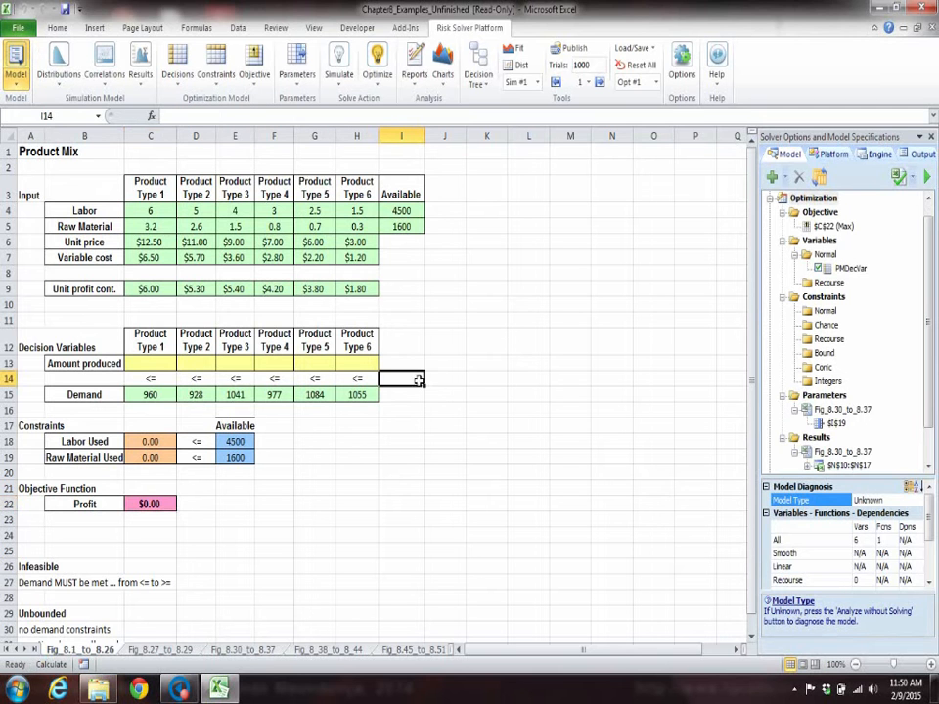
left_click(217, 57)
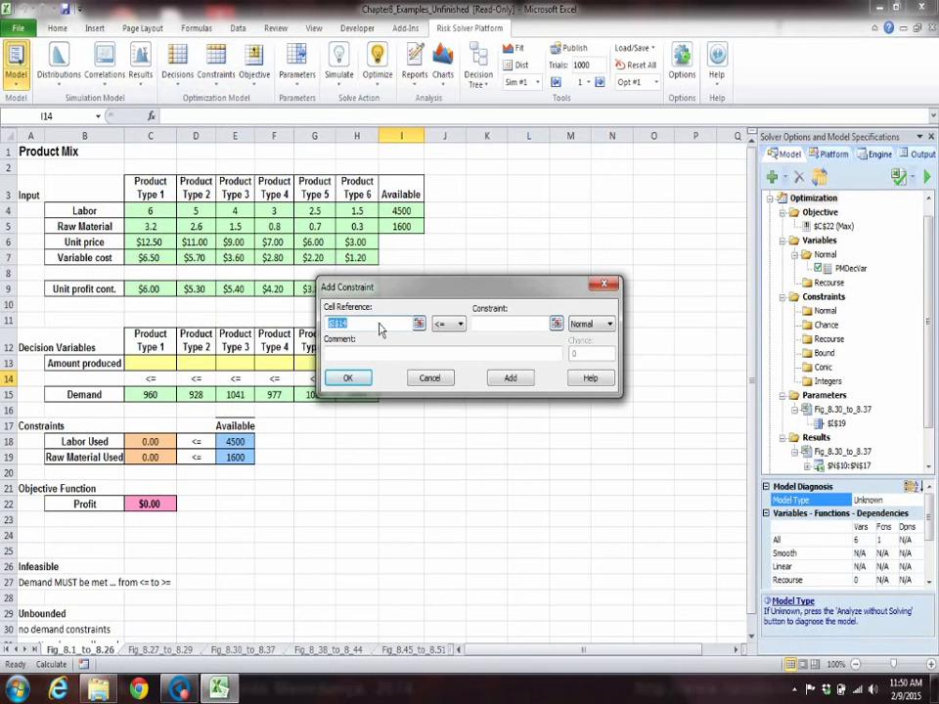
left_click(155, 444)
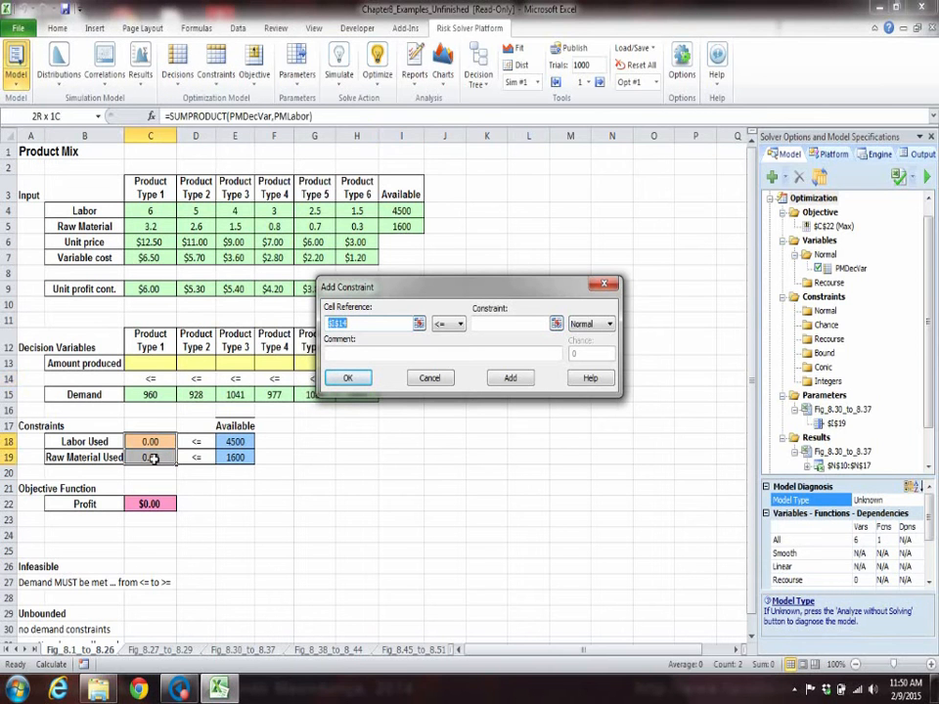
left_click(156, 456, "shift")
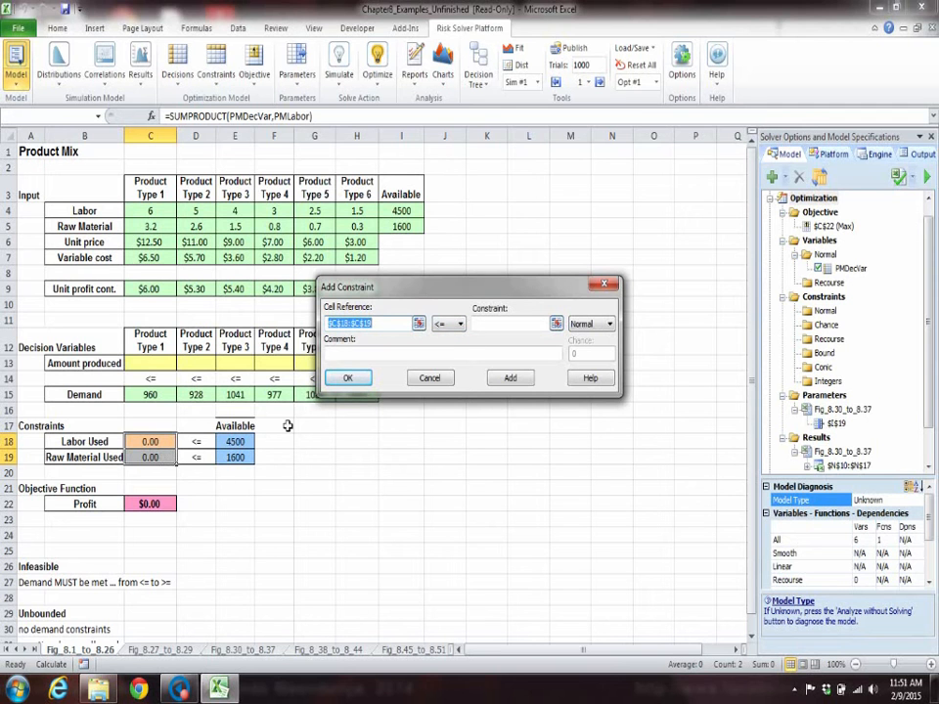
left_click(528, 324)
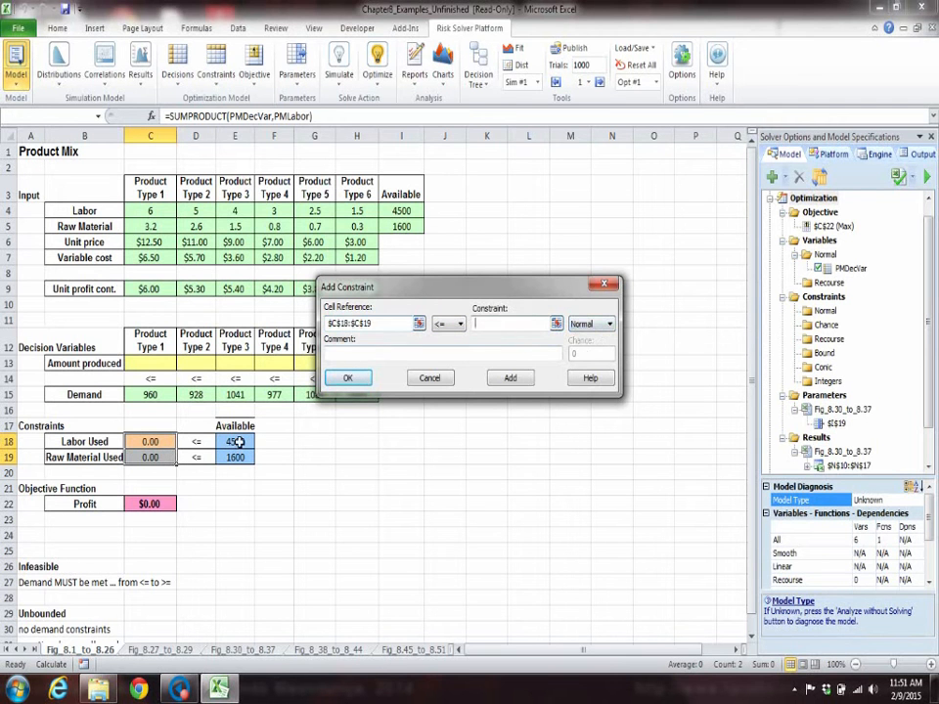
left_click_drag(245, 446, 242, 459)
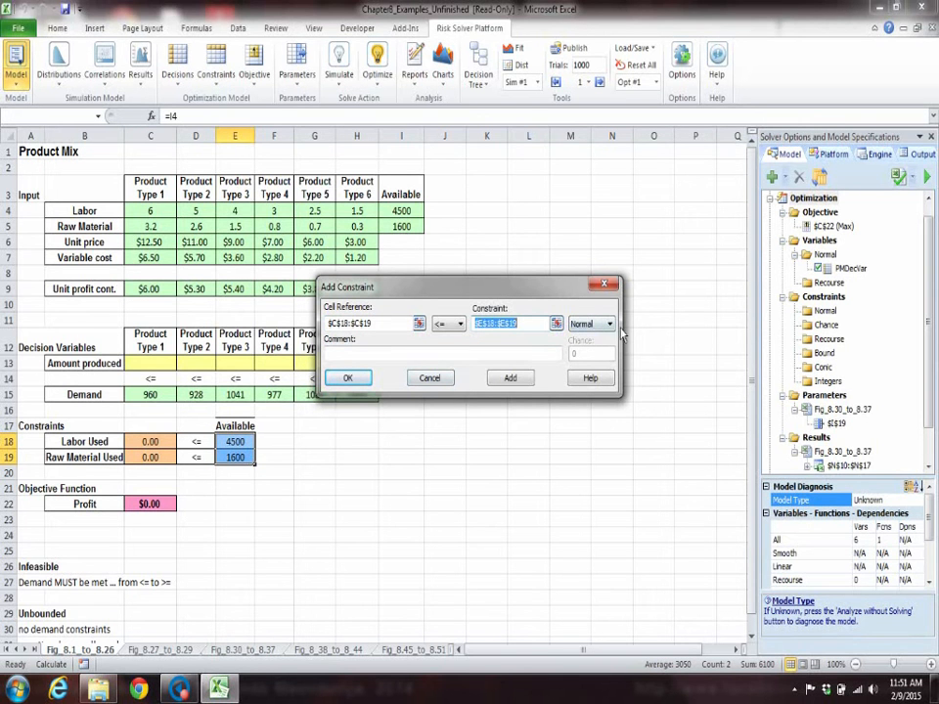
left_click(510, 380)
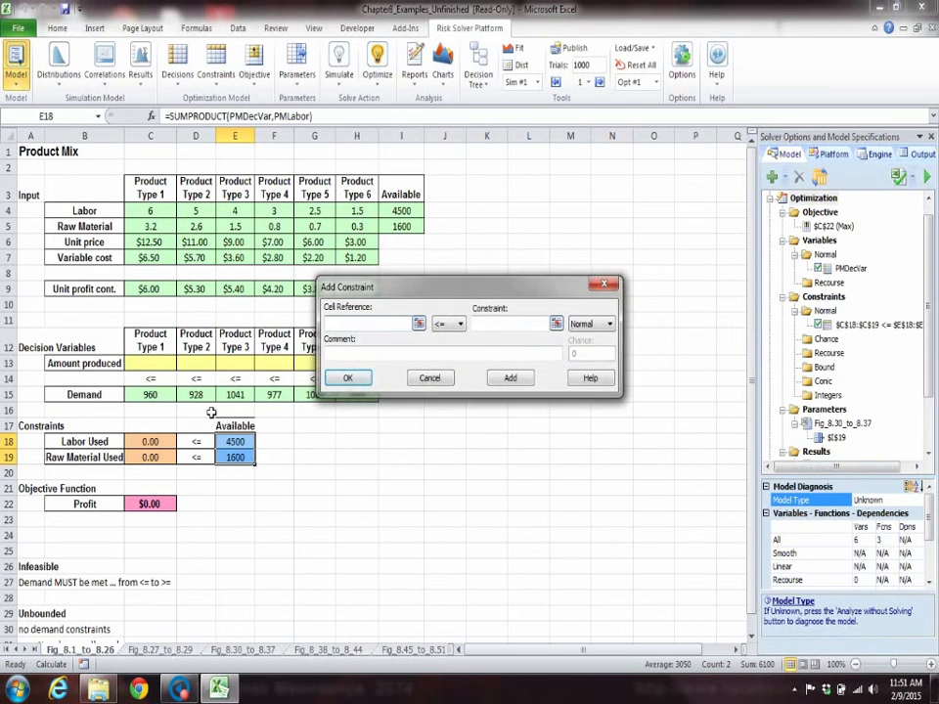
Add a constraint PMDecVar <= C15:H15, limiting each product's amount produced to its demand
left_click_drag(458, 295, 578, 236)
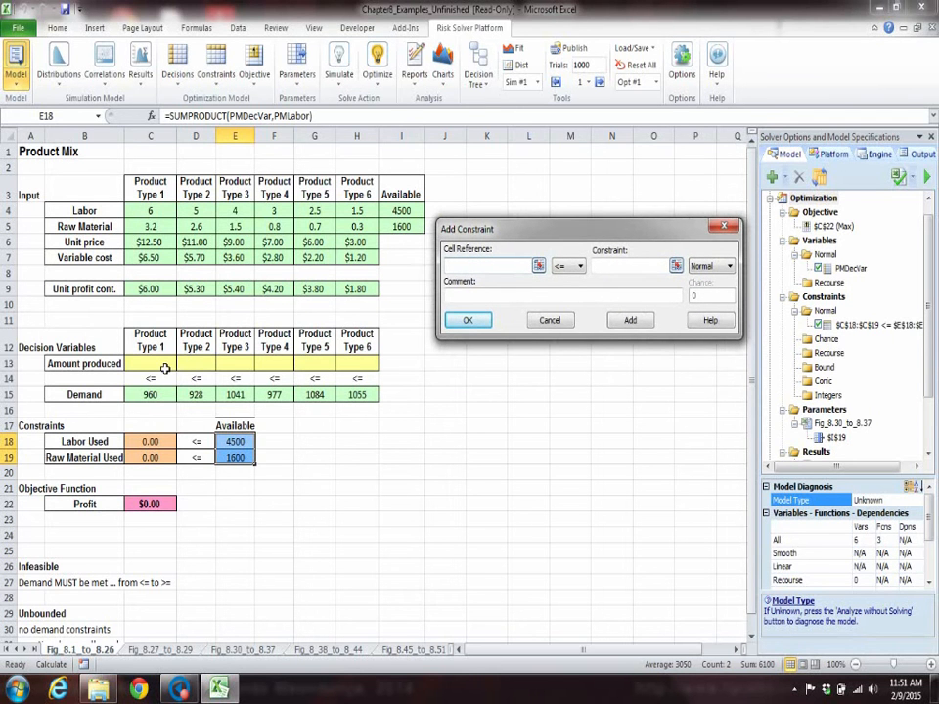
left_click_drag(164, 366, 358, 363)
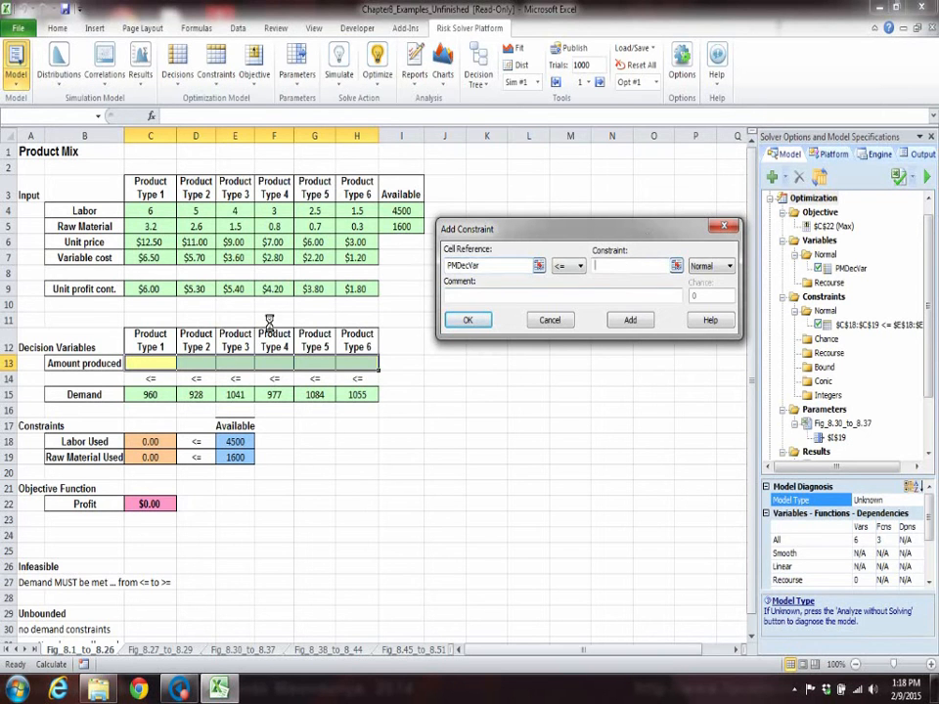
left_click_drag(151, 395, 353, 394)
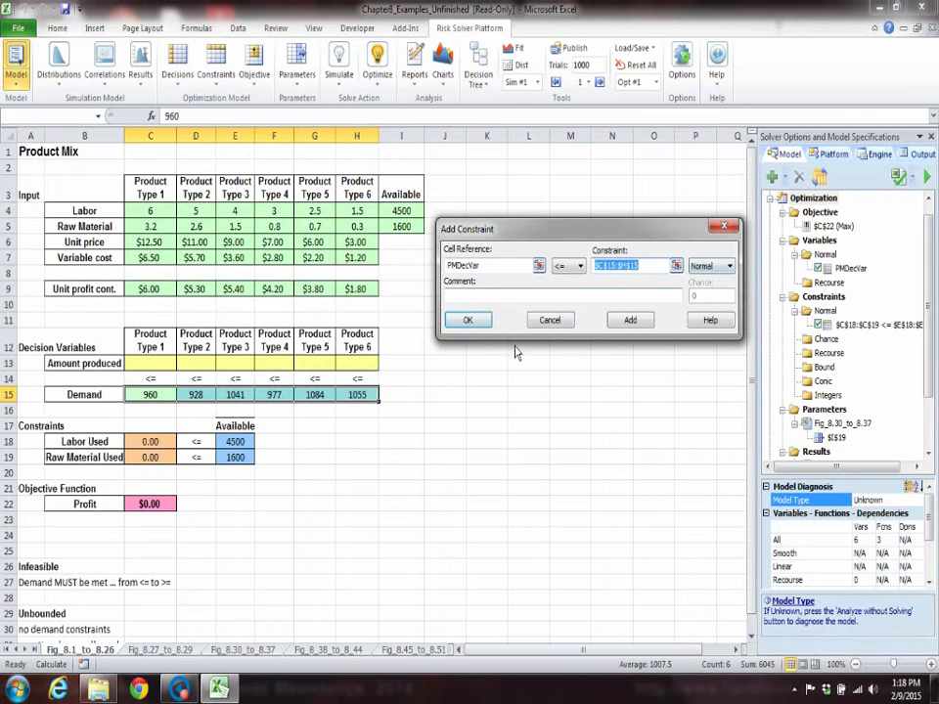
left_click(479, 327)
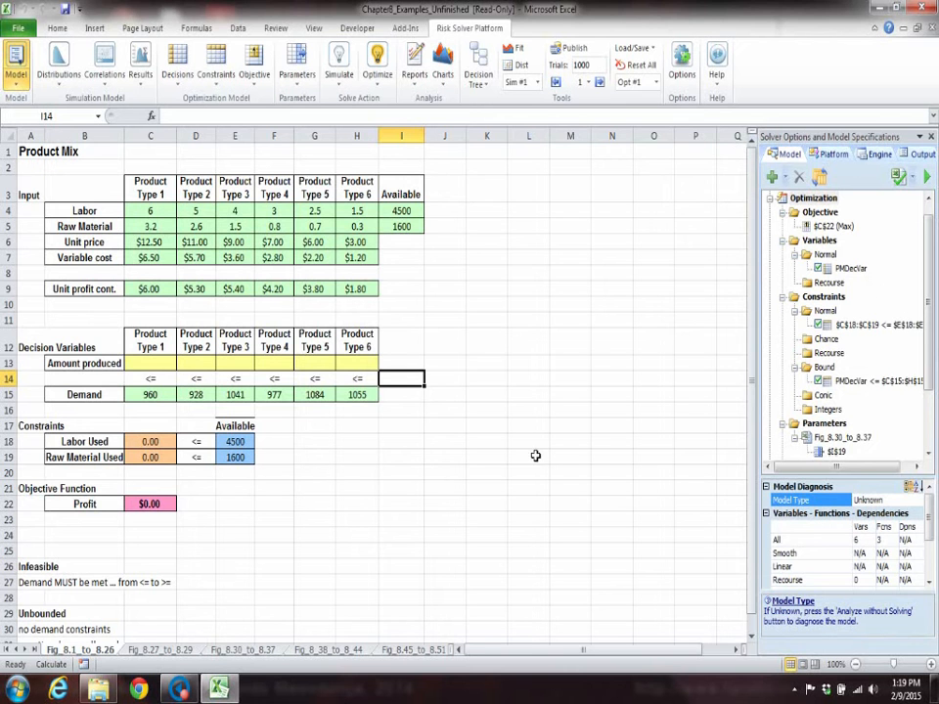
Plot the Profit objective in C22 against the decision variables, review the chart, and close it
left_click(570, 322)
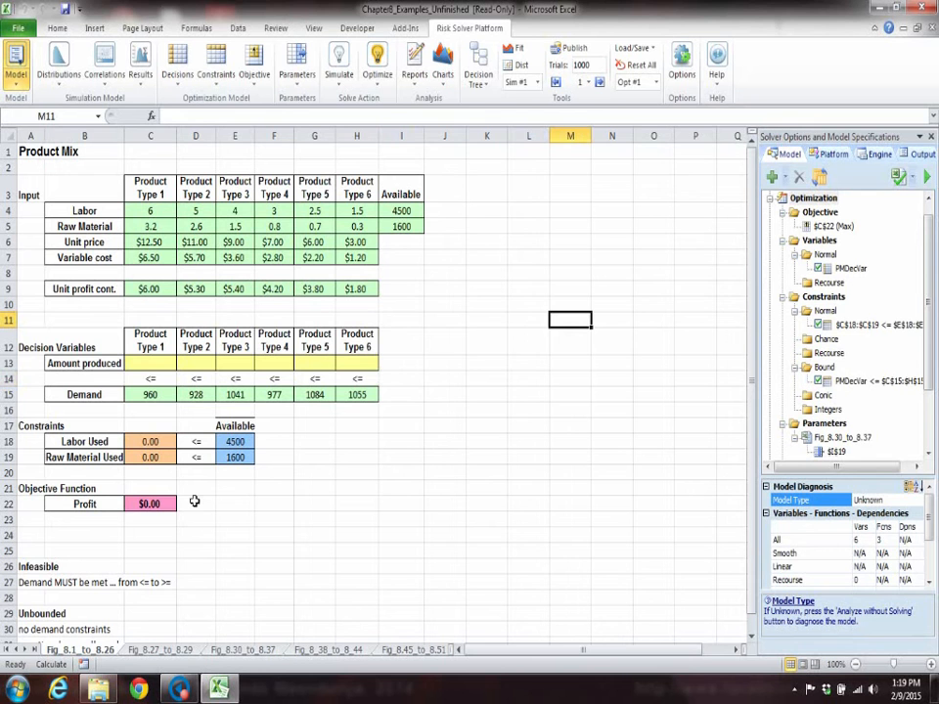
left_click(144, 505)
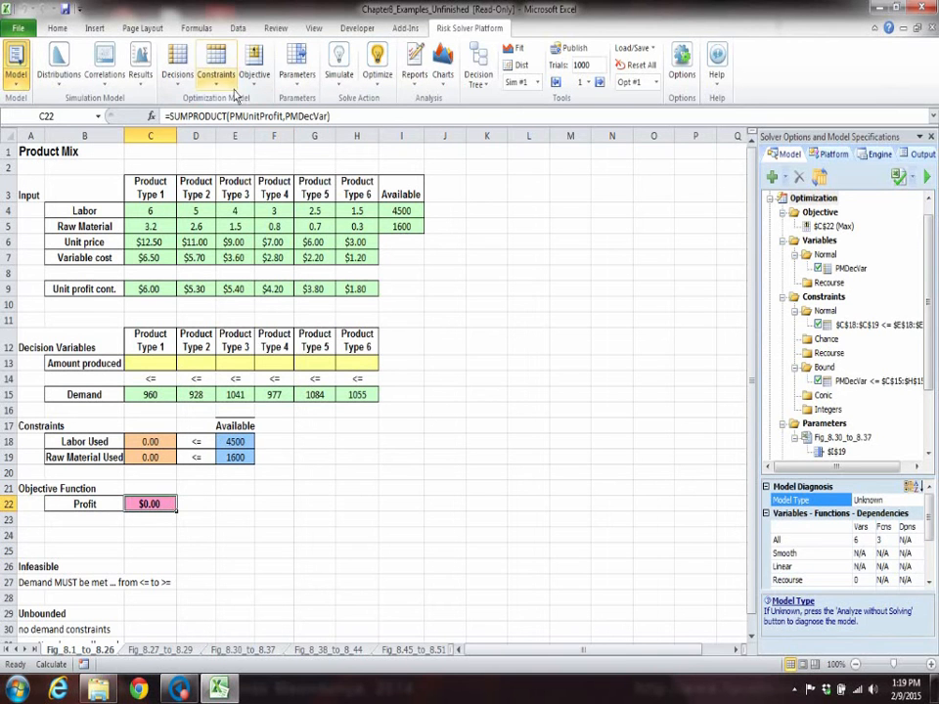
left_click(188, 88)
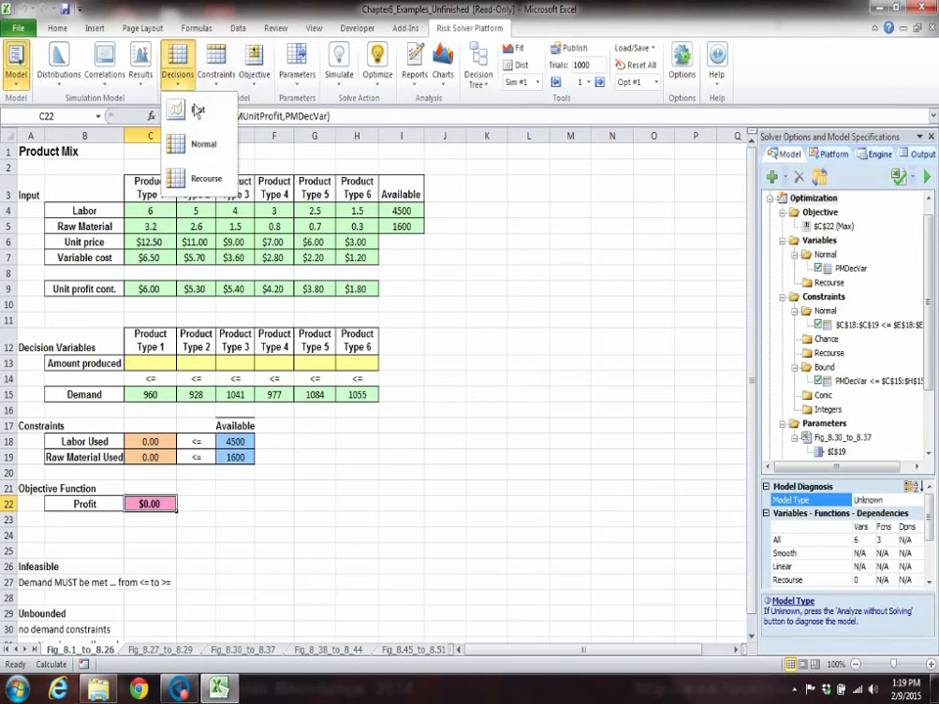
left_click(206, 121)
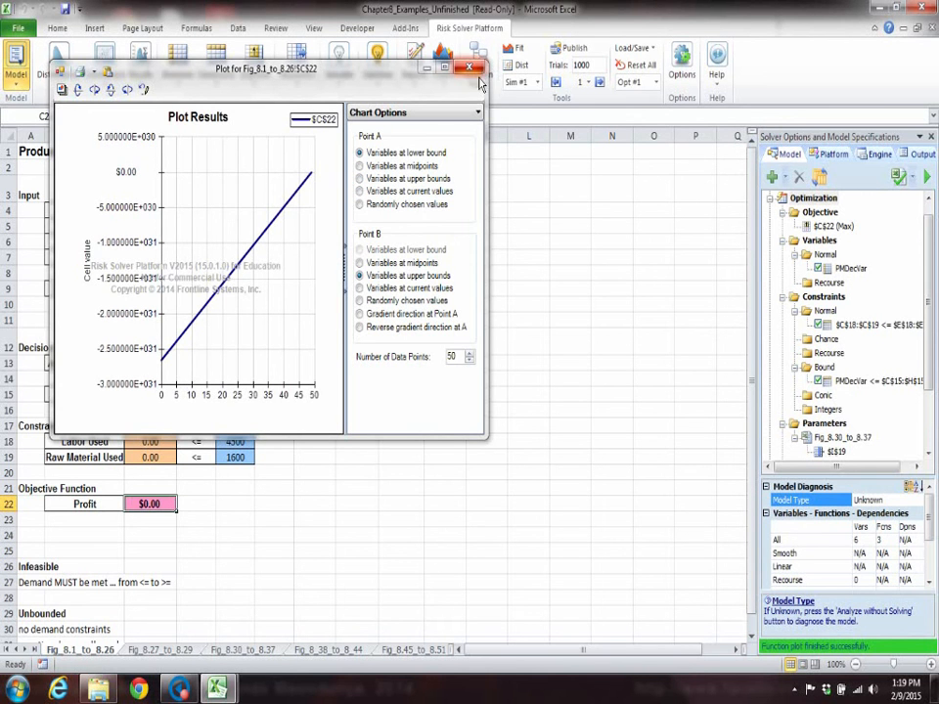
left_click(469, 68)
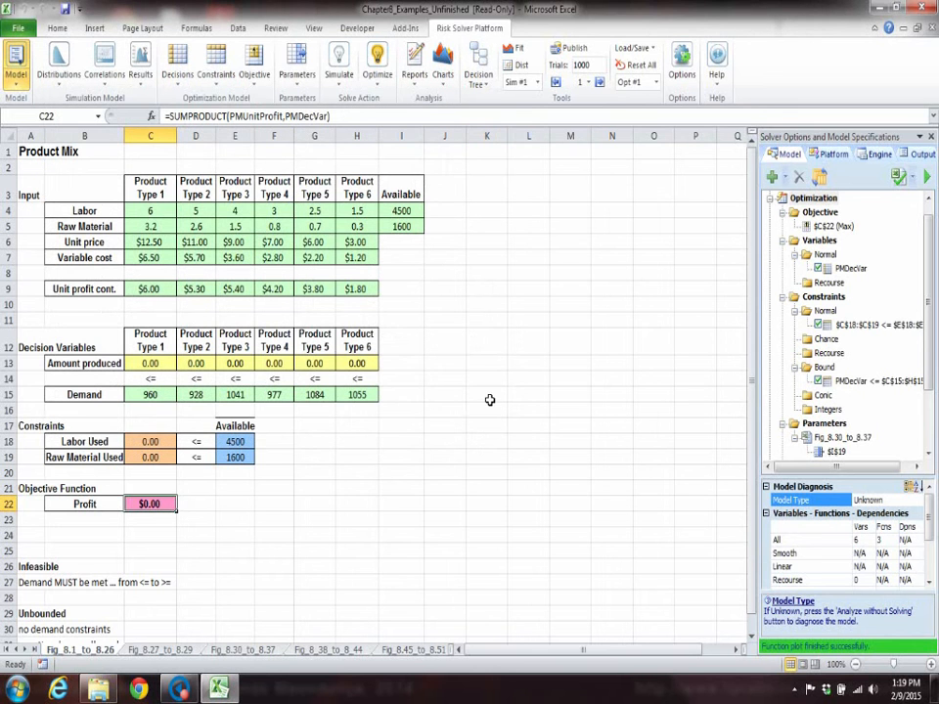
Choose the Standard LP/Quadratic Engine as the solver engine and set Assume Non-Negative to True
left_click(831, 155)
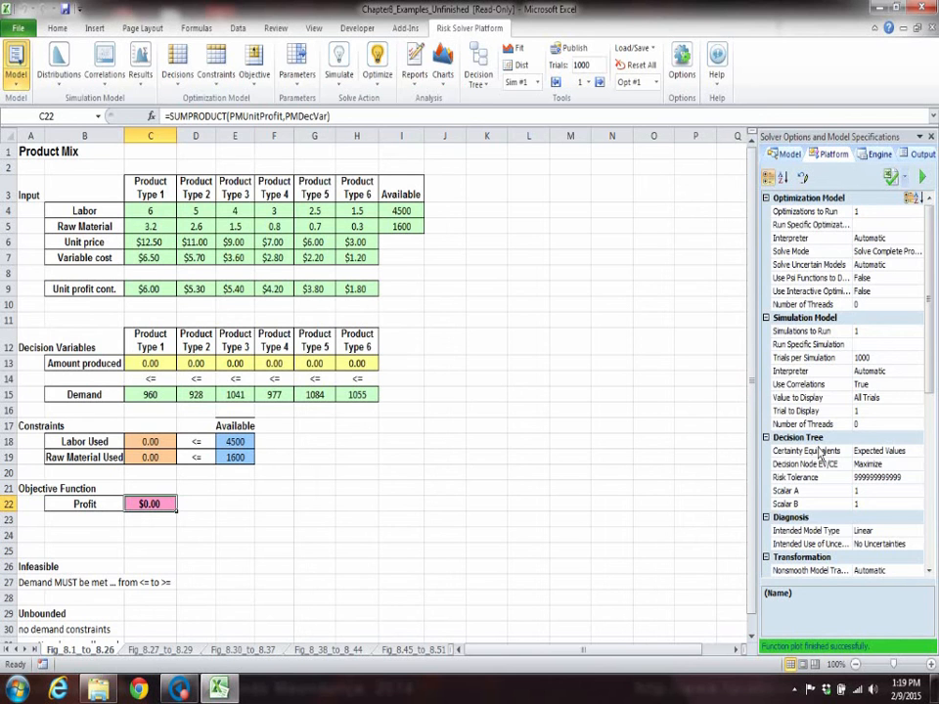
left_click(878, 156)
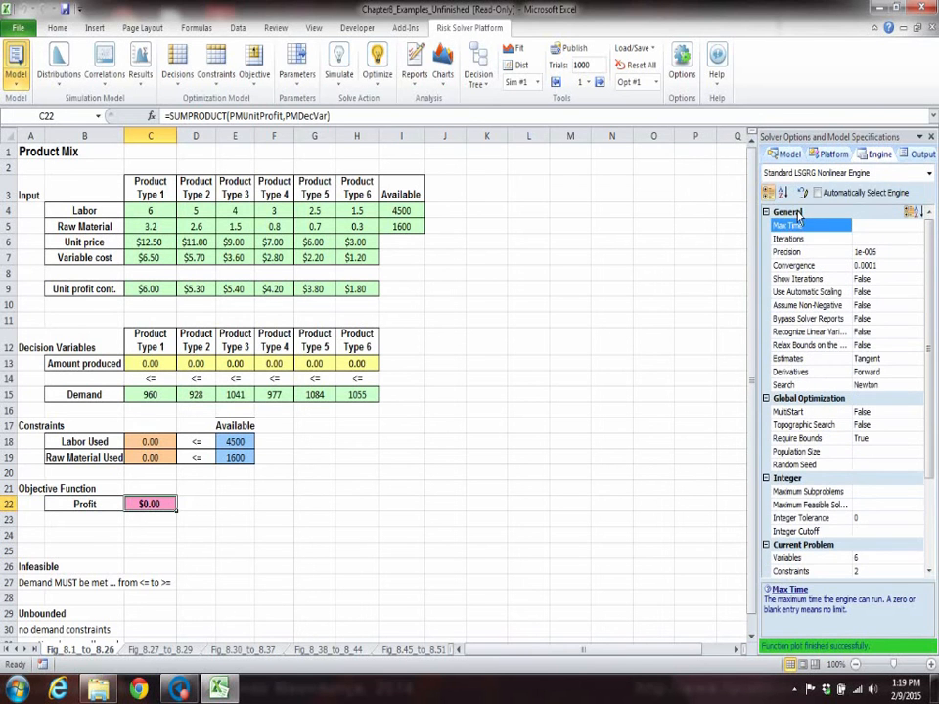
left_click(929, 174)
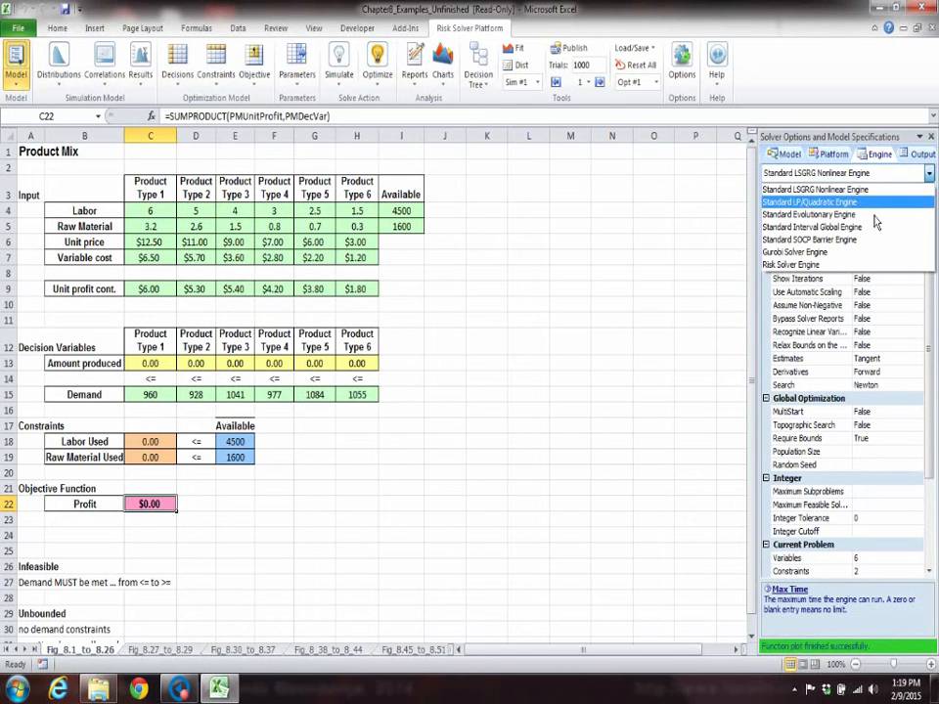
key("Return")
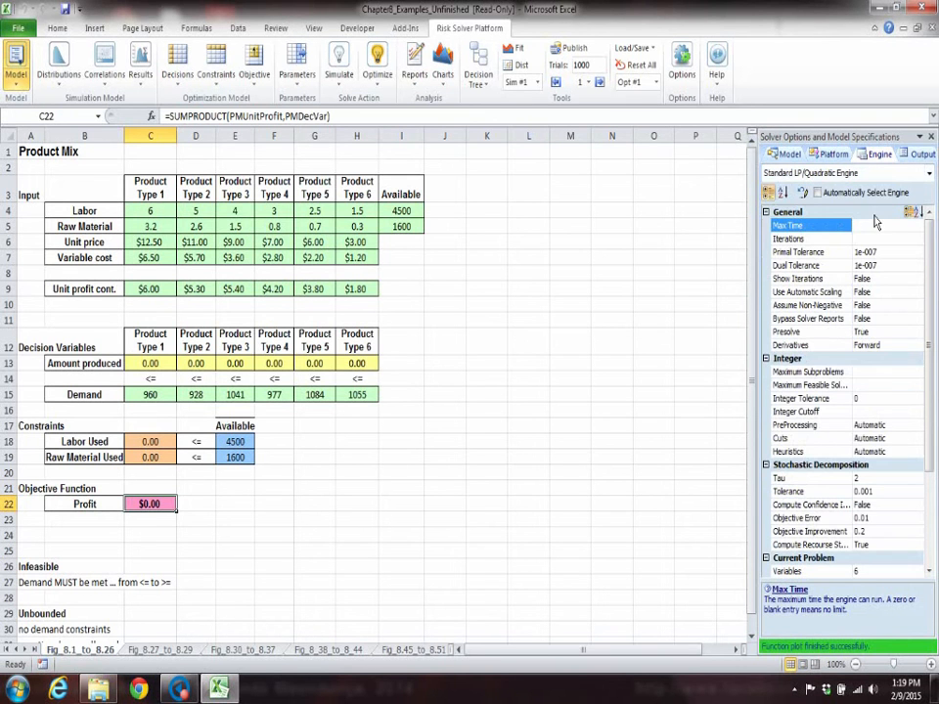
left_click(869, 305)
left_click(864, 319)
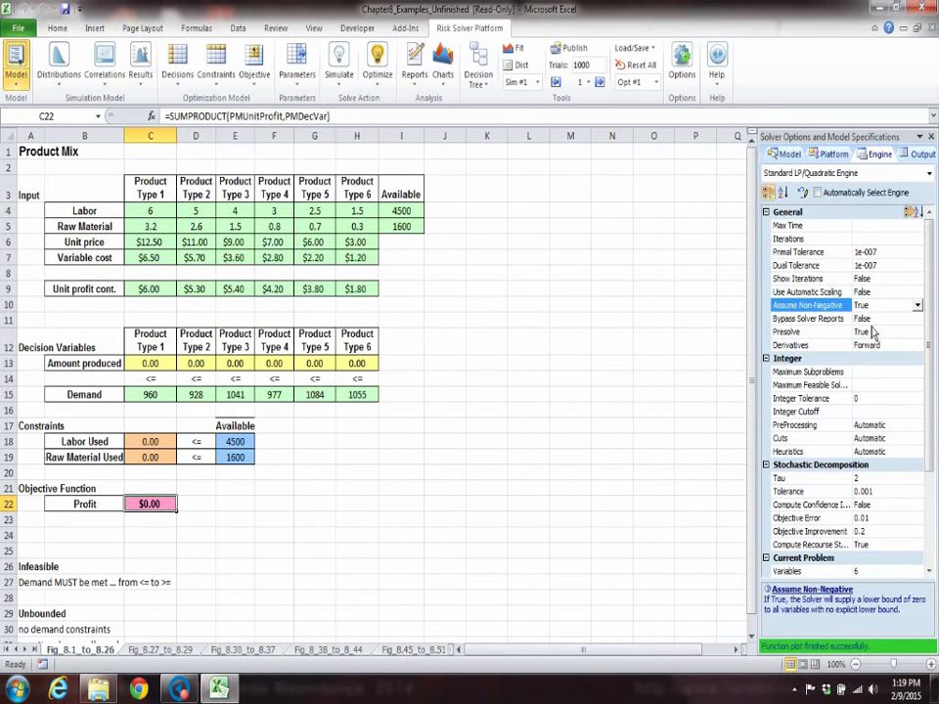
Run the optimization with its output log shown and inspect the solved amounts produced for Product Types 4 and 5
left_click(922, 156)
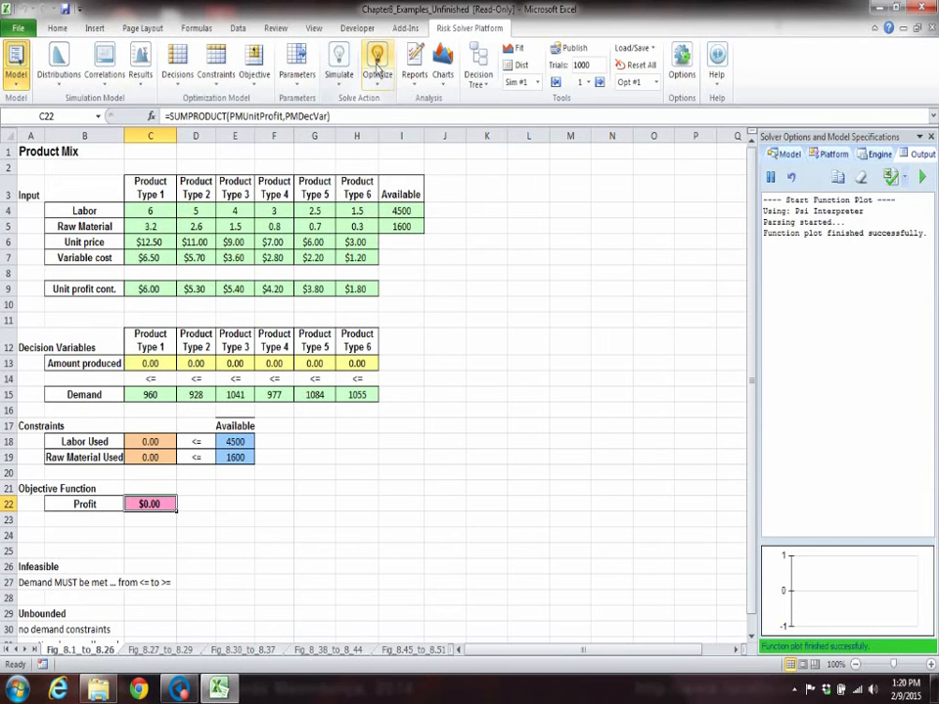
left_click(377, 70)
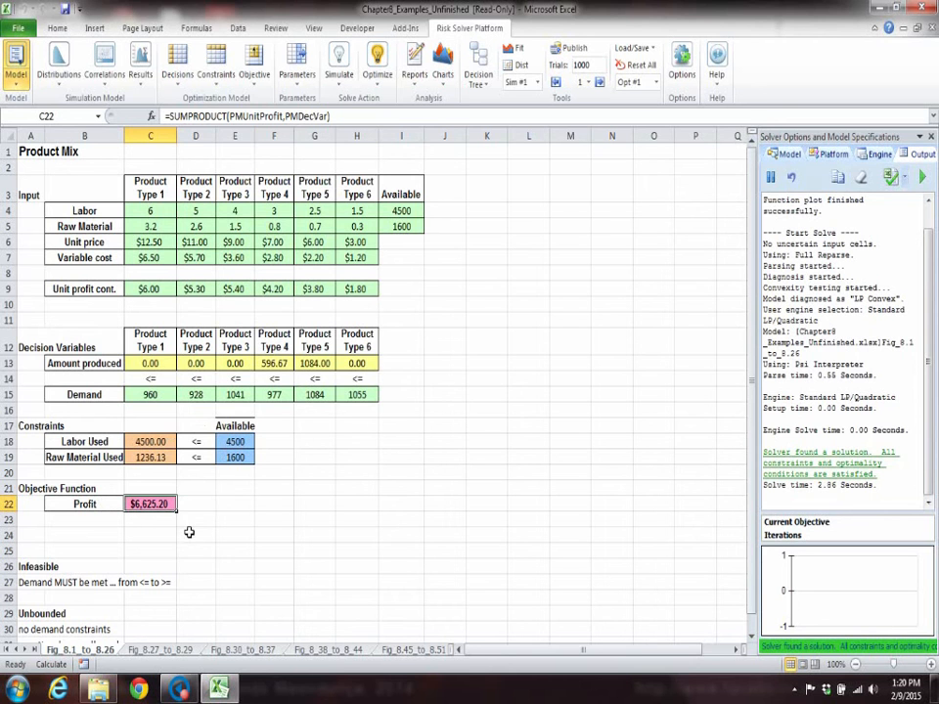
left_click(280, 364)
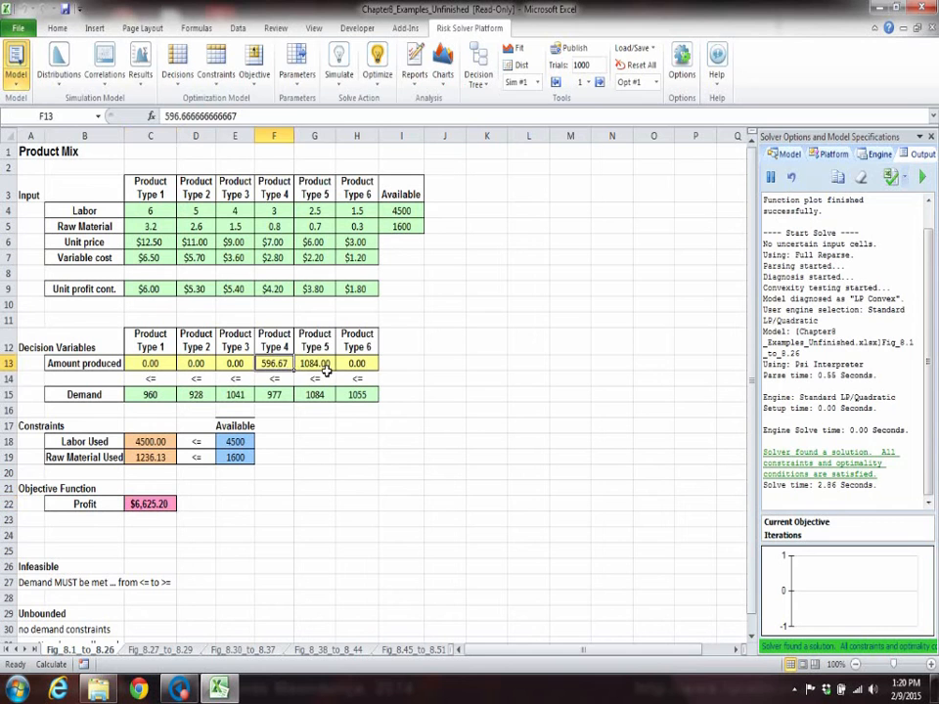
left_click(305, 364)
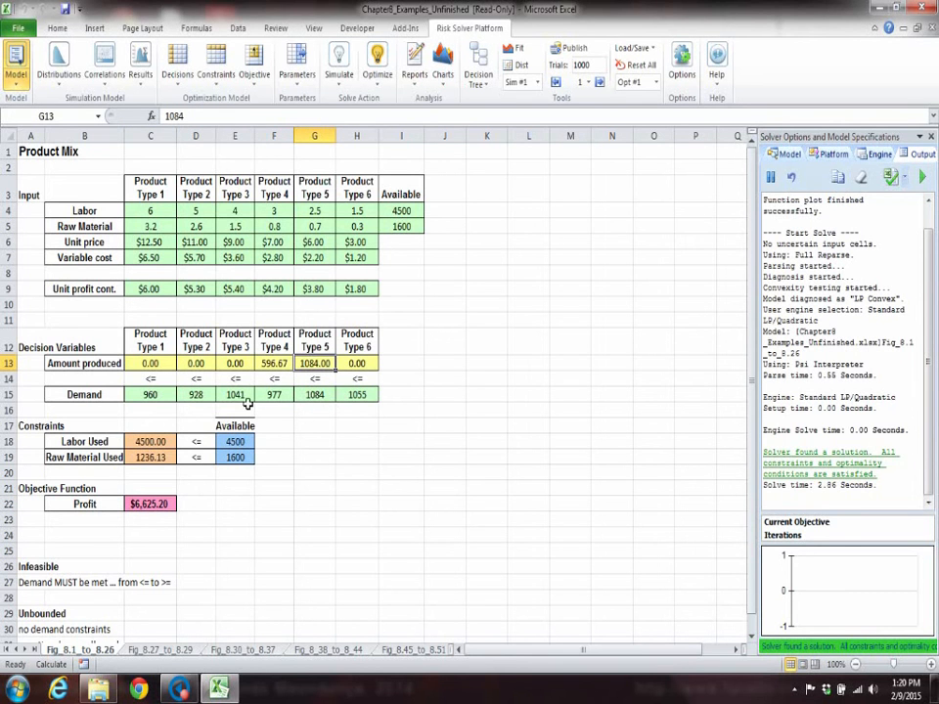
left_click(374, 481)
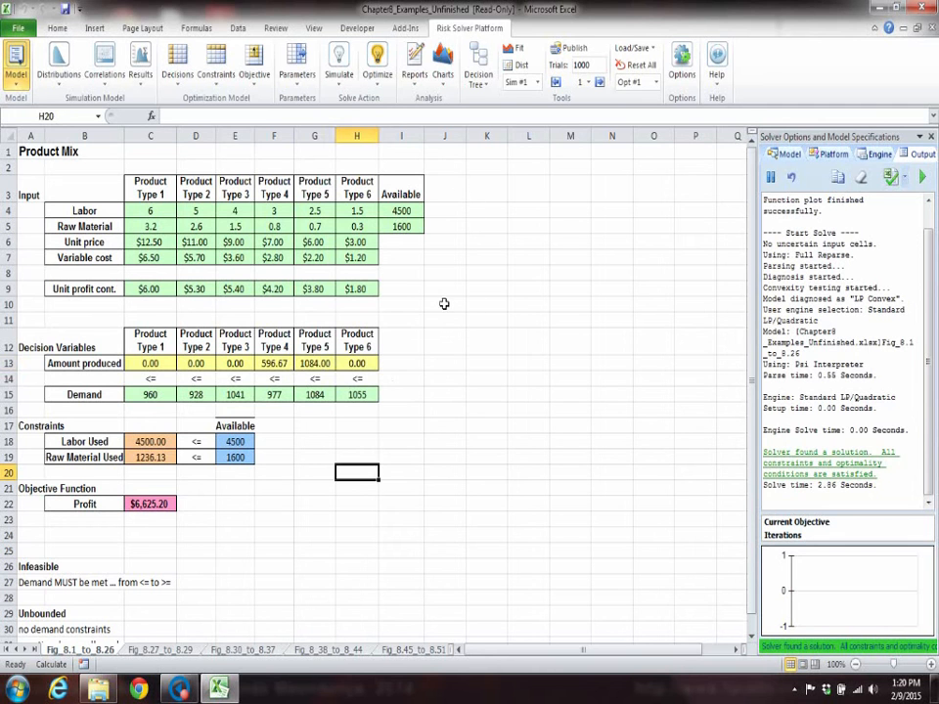
Generate the optimization Answer report and review its objective, decision variable and constraint sections
left_click(426, 88)
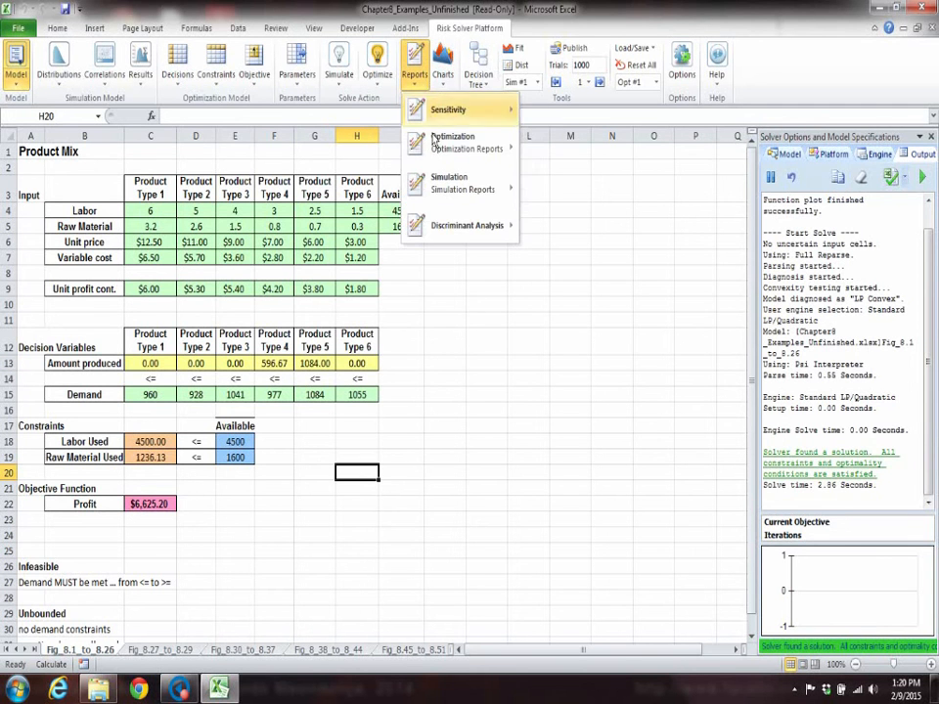
mouse_move(450, 158)
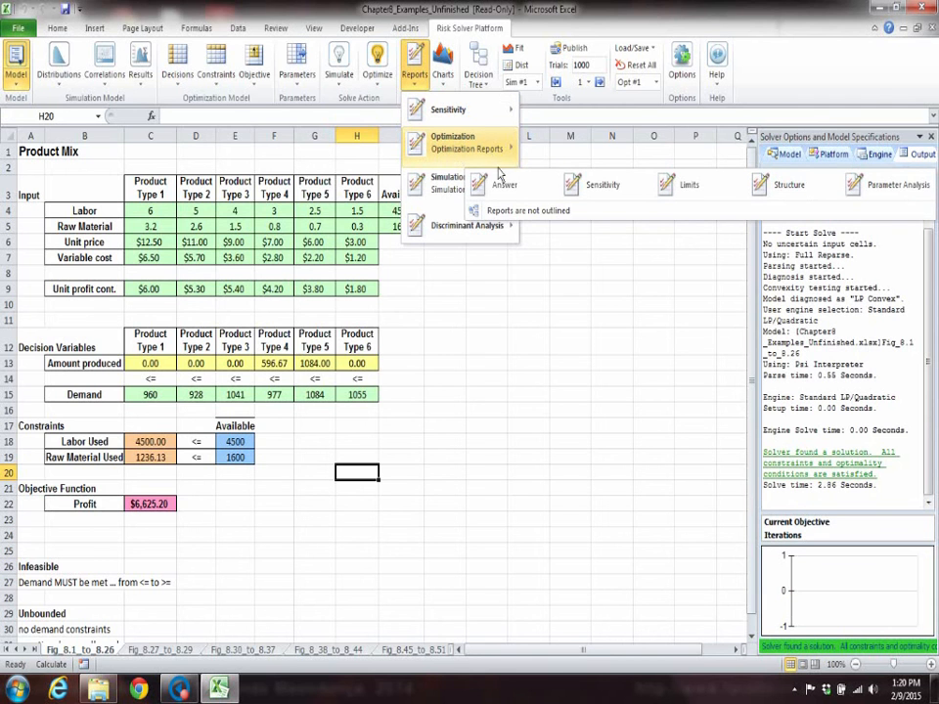
left_click(504, 194)
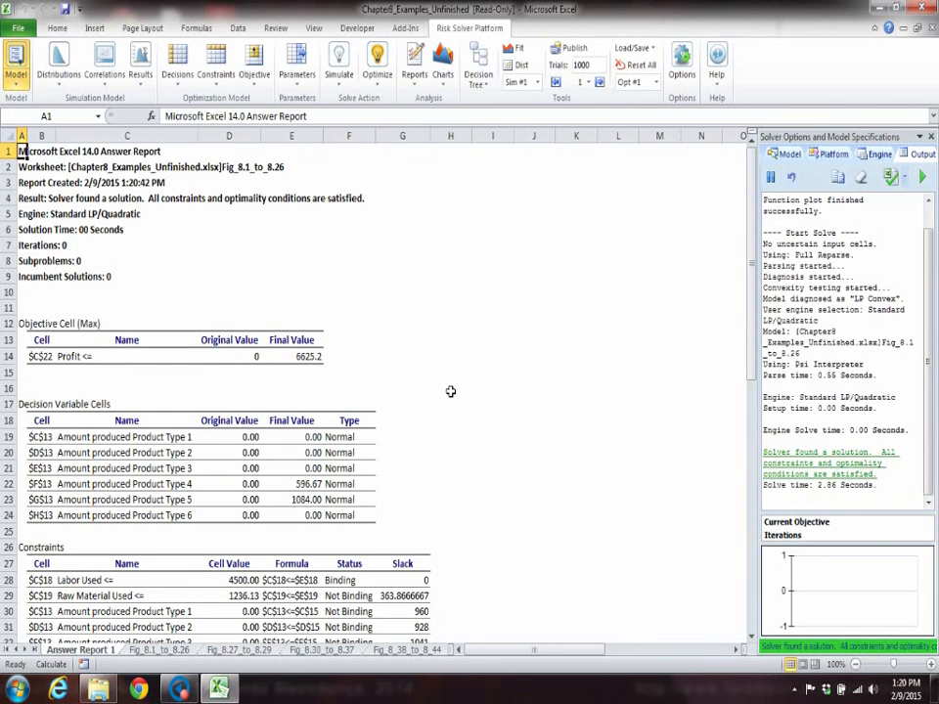
scroll(451, 390, "down", 4)
scroll(451, 390, "up", 4)
scroll(497, 301, "down", 3)
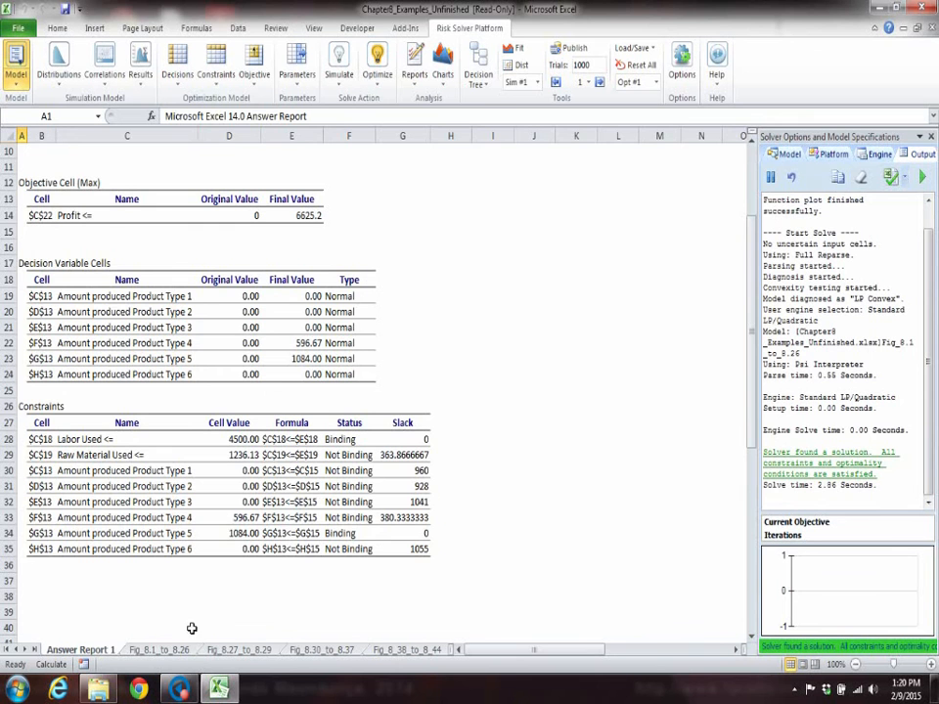
Return to the Fig_8.1_to_8.26 sheet and generate the optimization Sensitivity report for the solved model
left_click(163, 650)
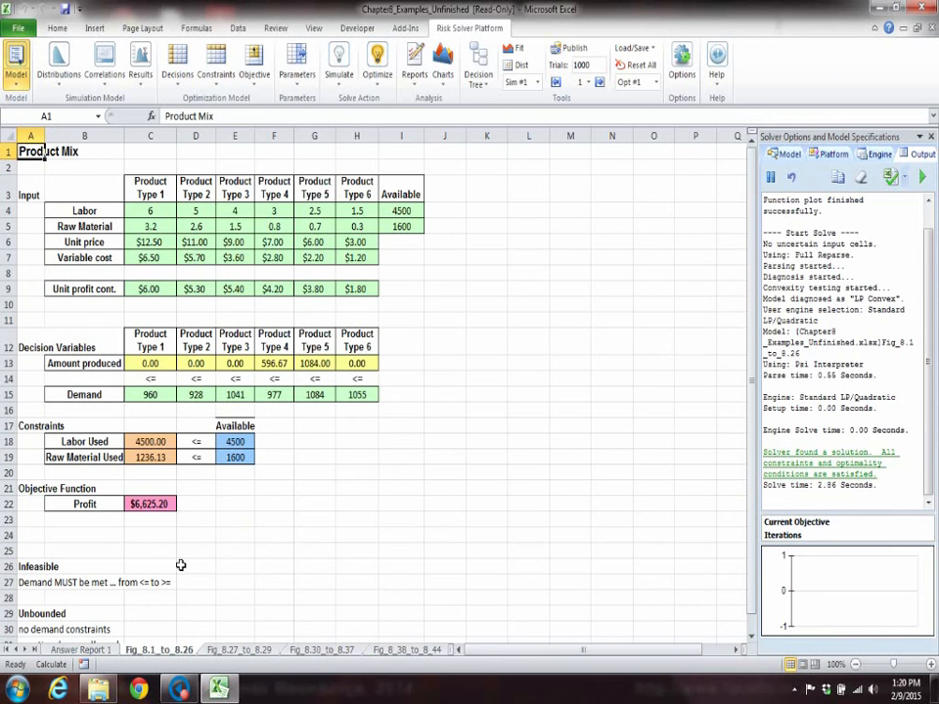
left_click(415, 71)
mouse_move(463, 160)
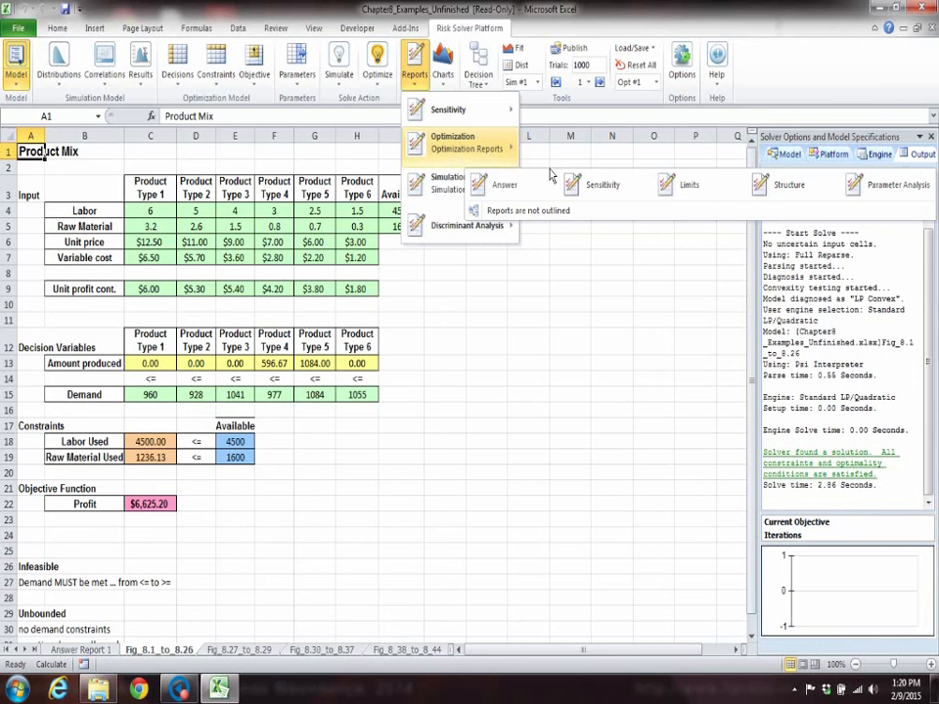
left_click(599, 185)
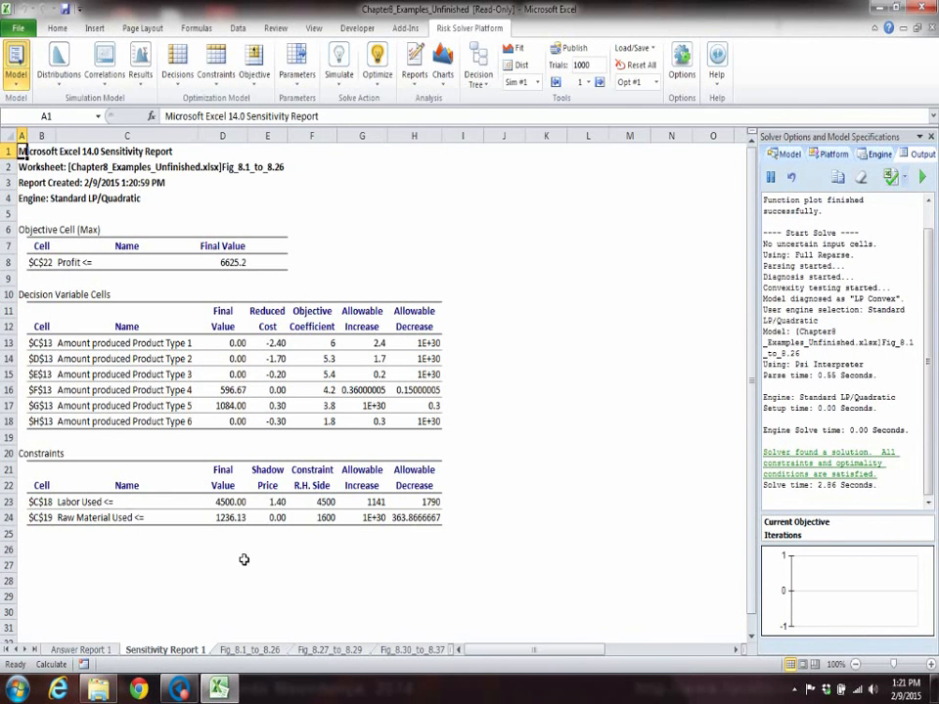
Go back to the Fig_8.1_to_8.26 sheet and generate the optimization Limits report
left_click(253, 651)
left_click(419, 82)
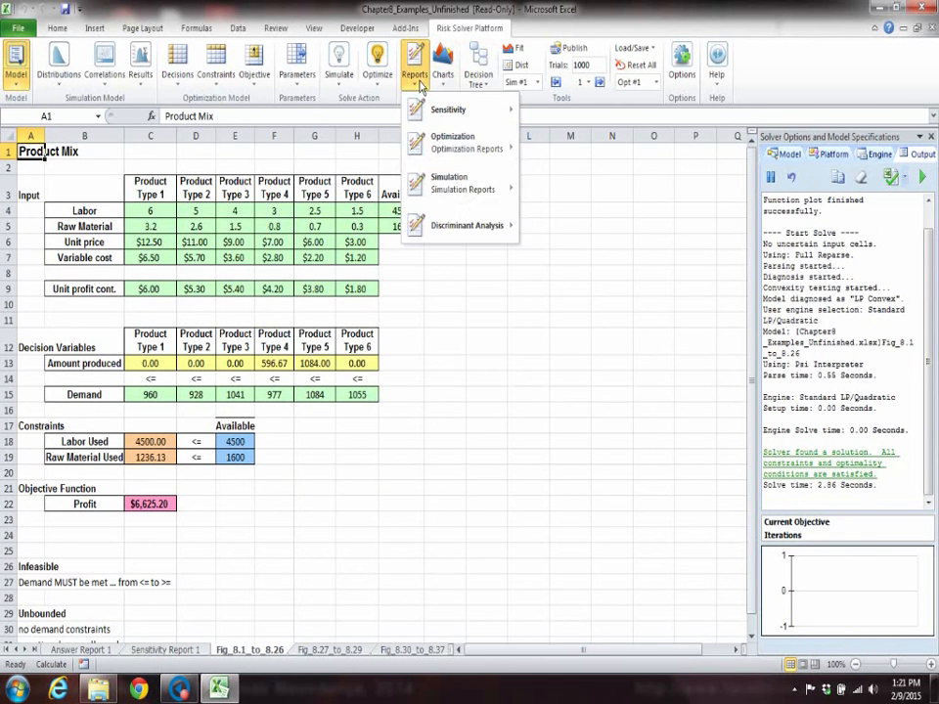
mouse_move(436, 142)
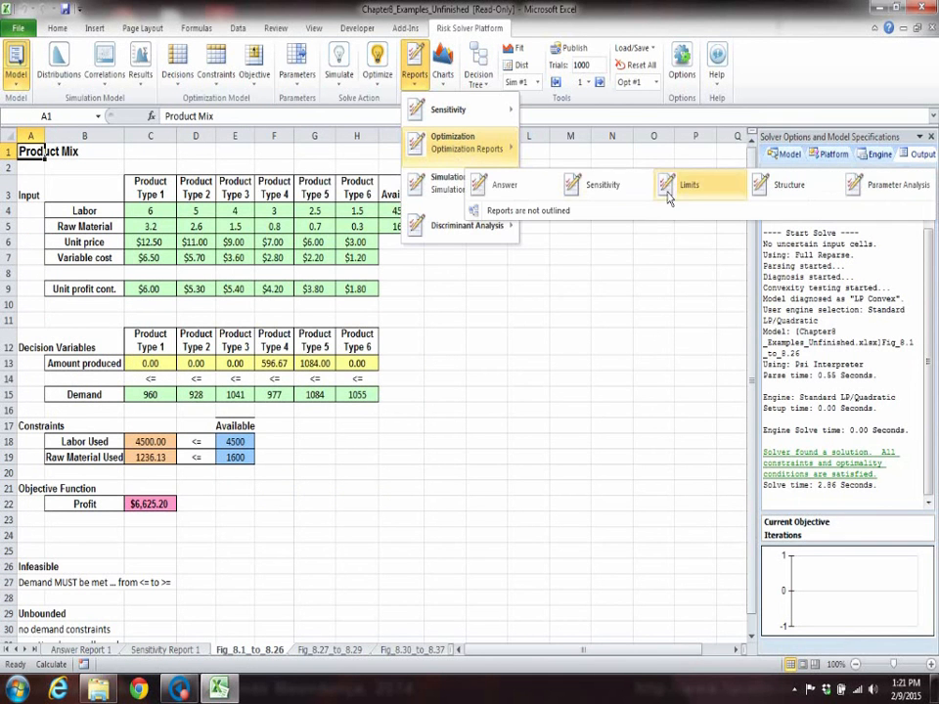
left_click(701, 204)
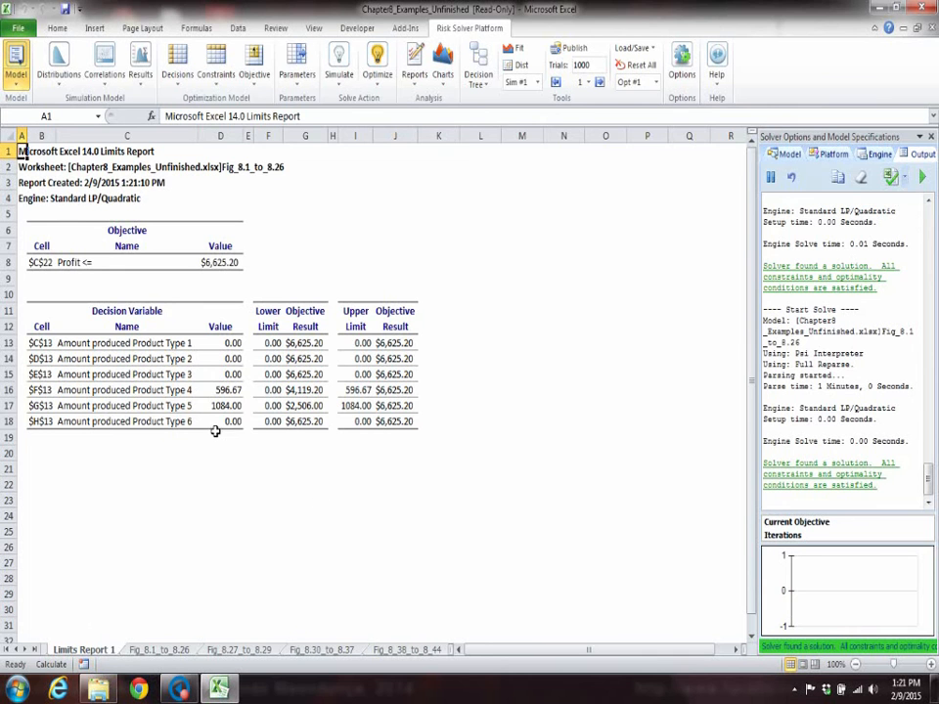
Return to the Product Mix model sheet and read the Infeasible and Unbounded notes below the Profit objective
left_click(178, 651)
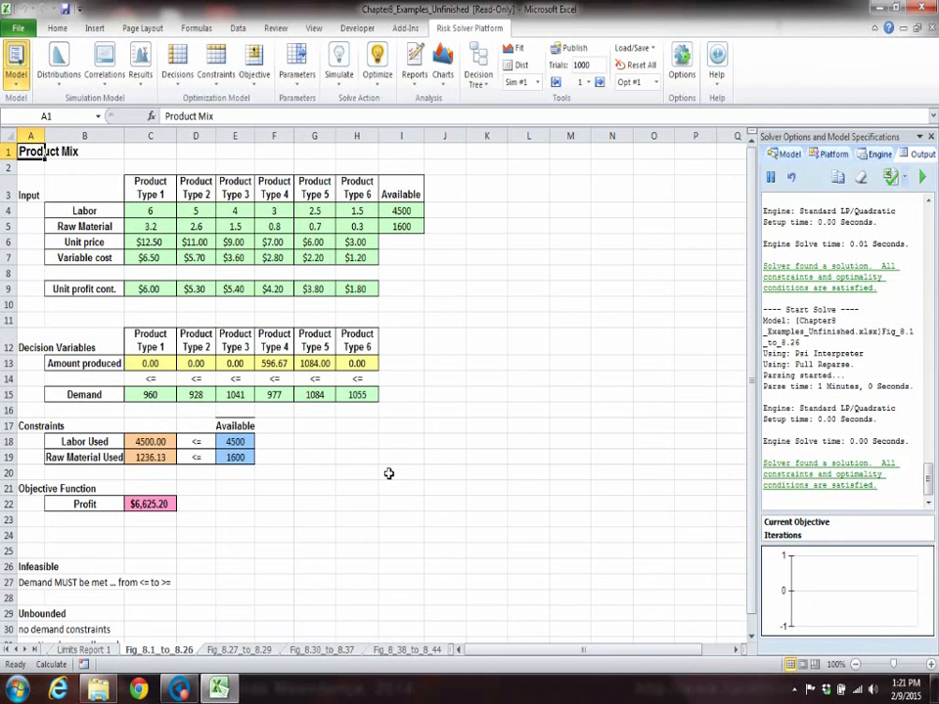
left_click(428, 88)
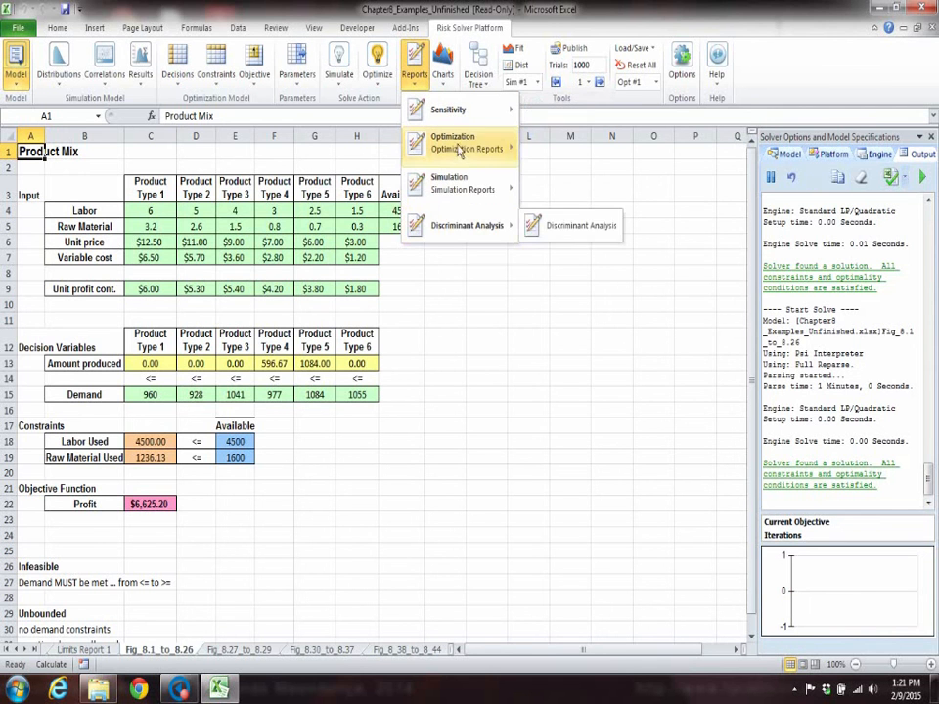
left_click(438, 353)
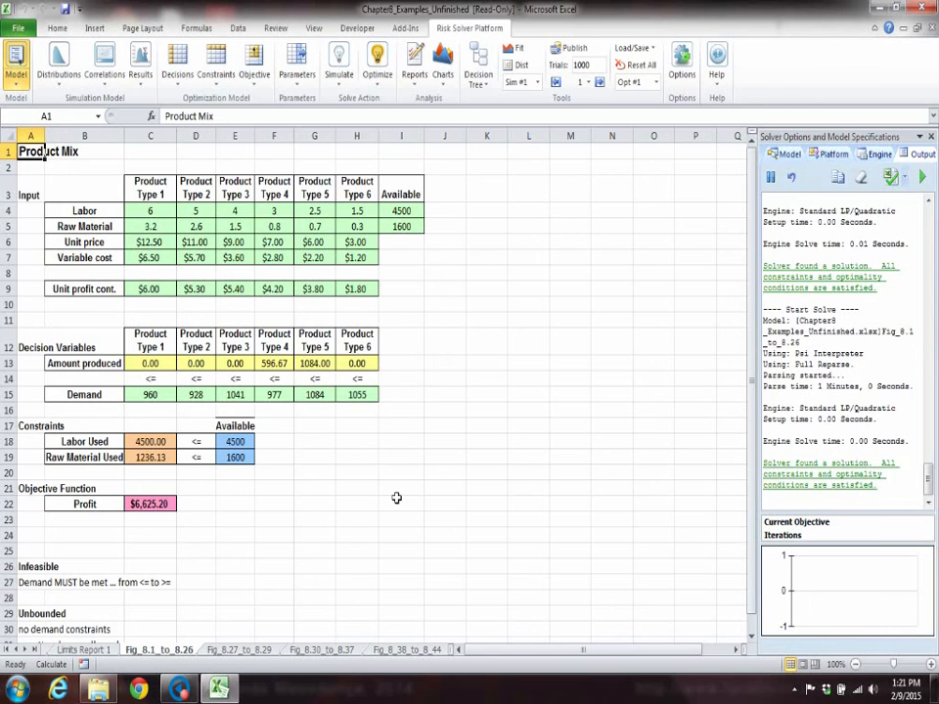
scroll(292, 473, "down", 2)
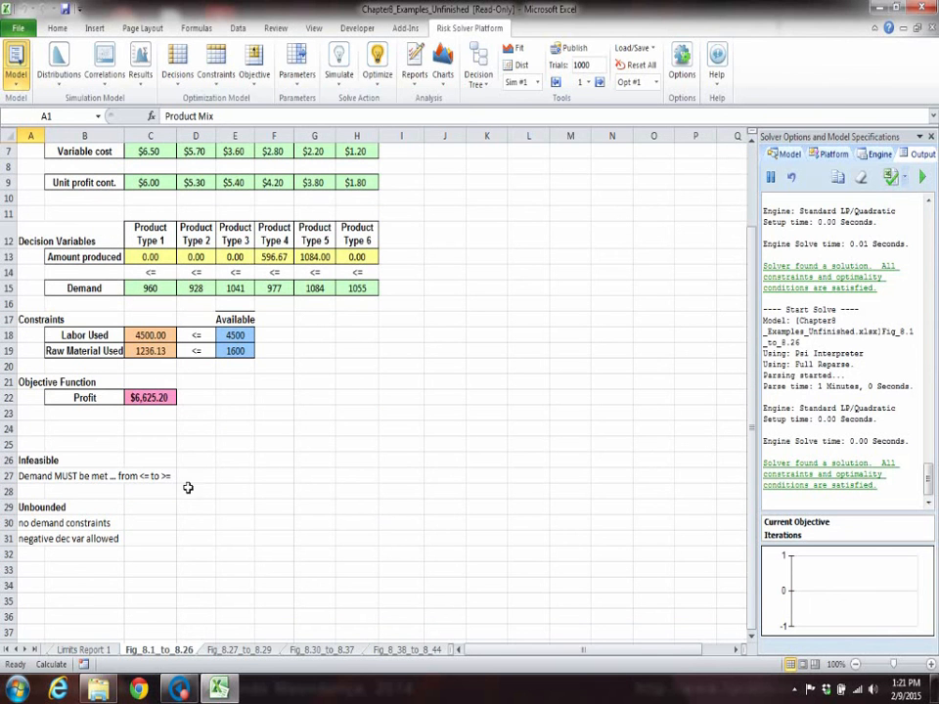
scroll(192, 479, "up", 2)
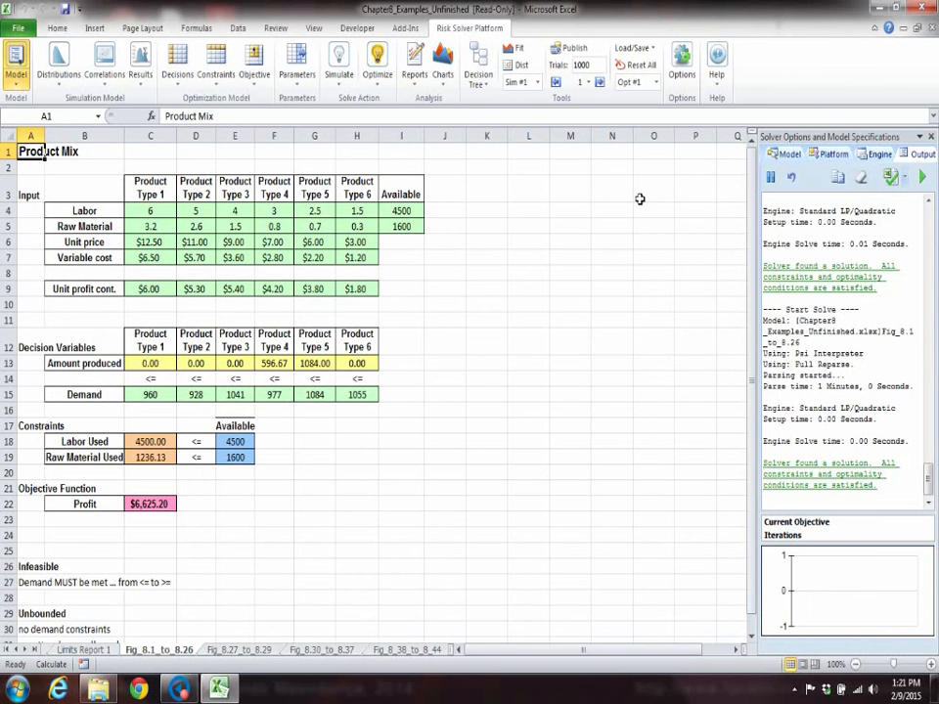
Change the relation of the demand bound constraint on PMDecVar to >= and run the optimization again
left_click(788, 157)
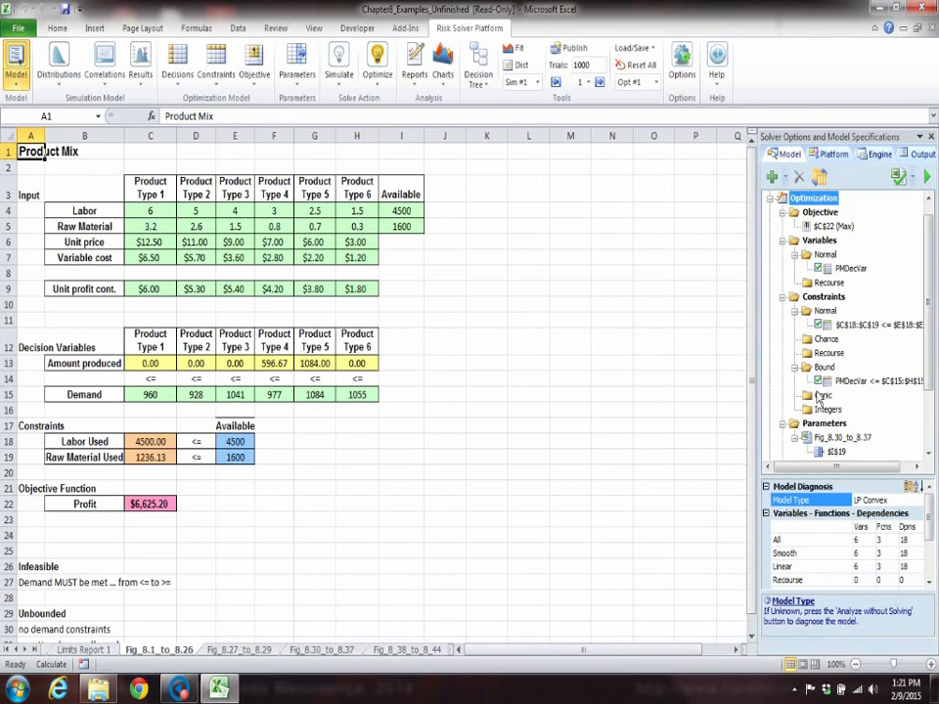
left_click(872, 387)
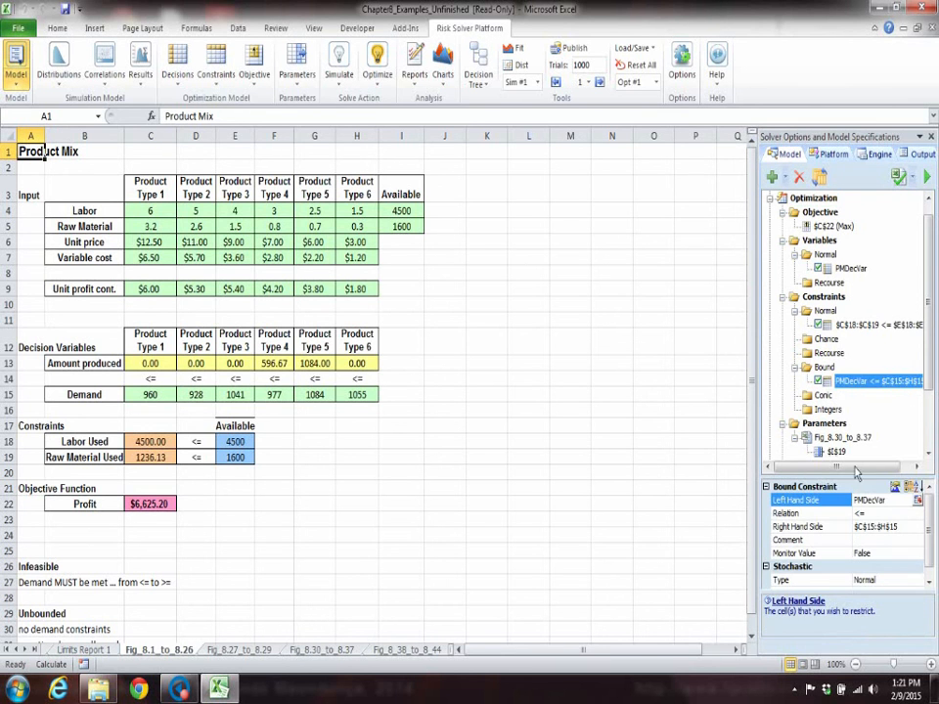
left_click(861, 513)
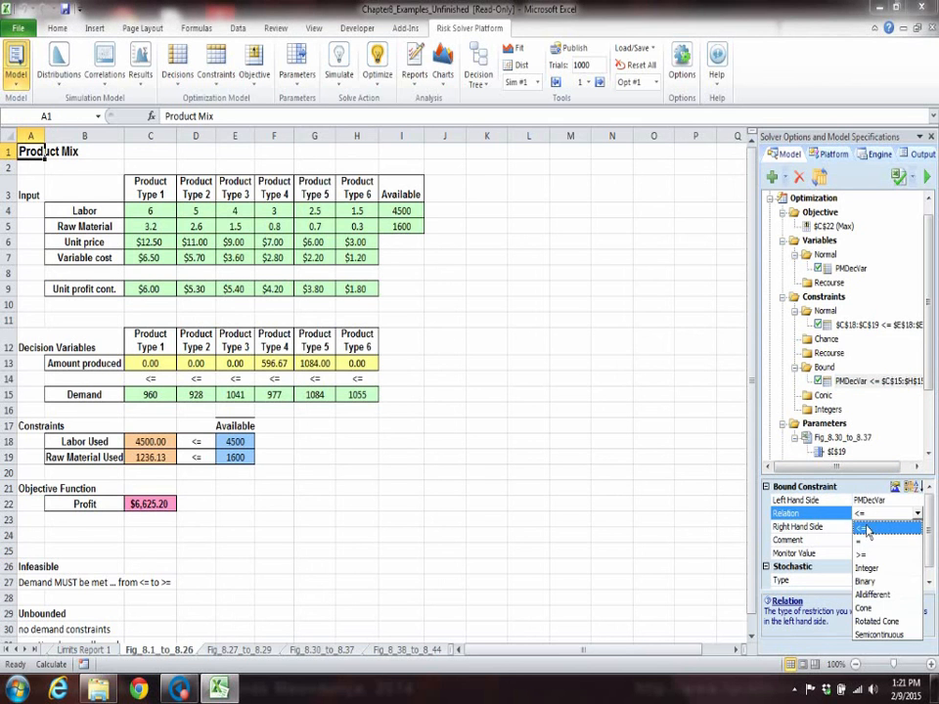
left_click(865, 554)
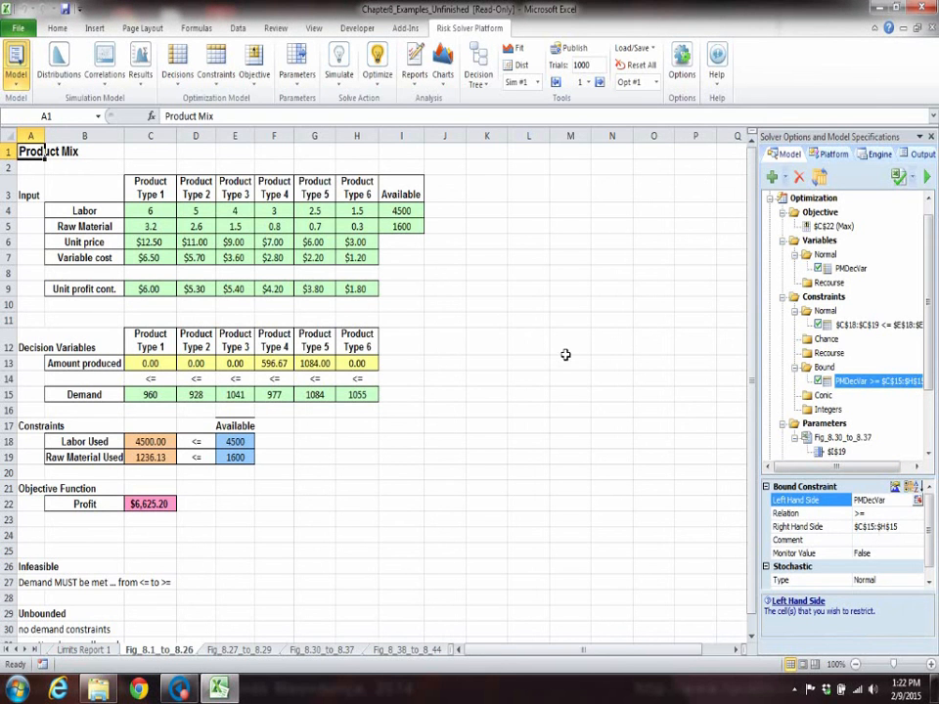
left_click(377, 65)
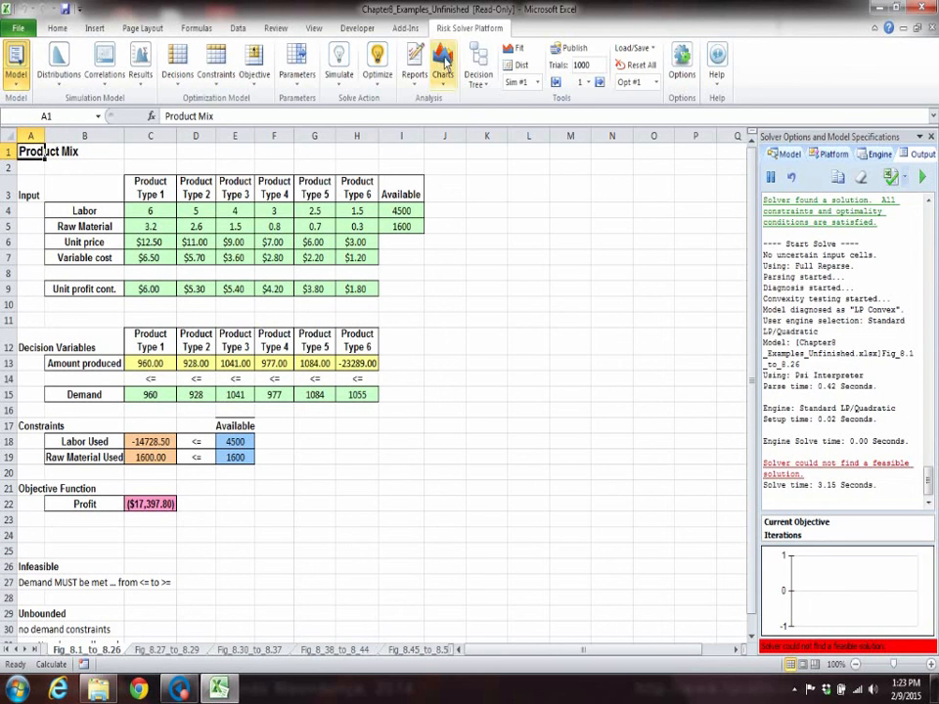
Generate the optimization Feasibility report to identify the constraints that make the problem infeasible
left_click(415, 66)
mouse_move(466, 159)
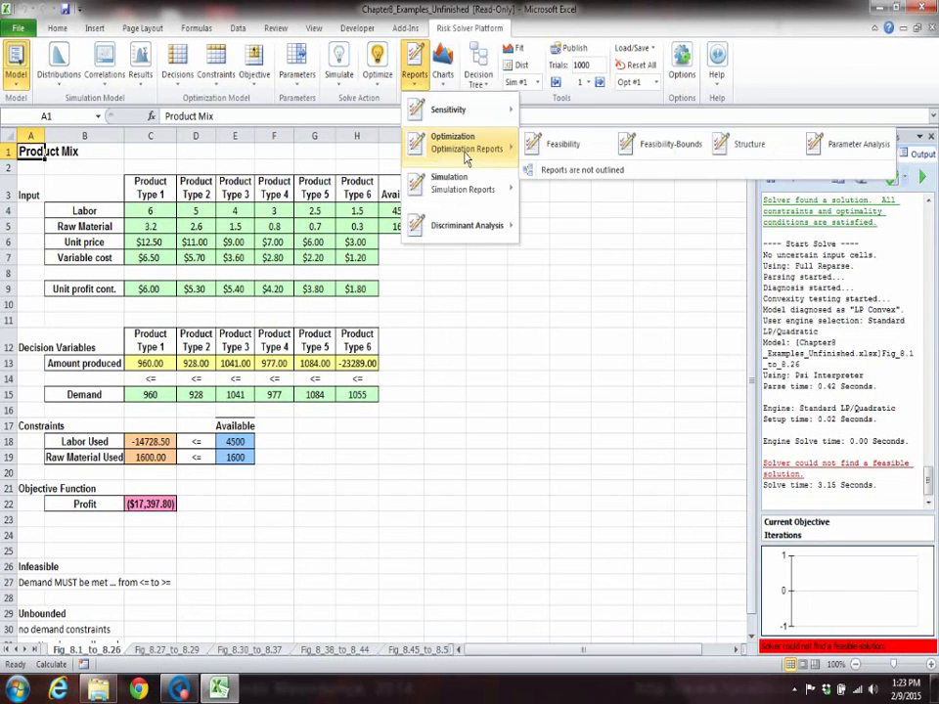
left_click(572, 159)
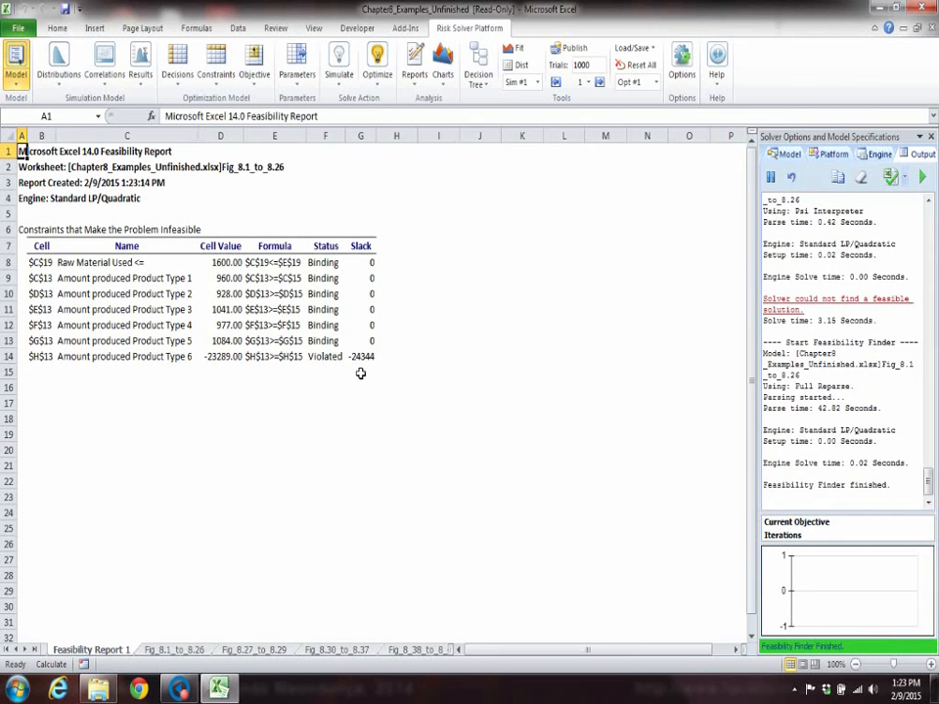
Go back to the Fig_8.1_to_8.26 sheet and deactivate the demand bound constraint on PMDecVar in the optimization model
left_click(176, 651)
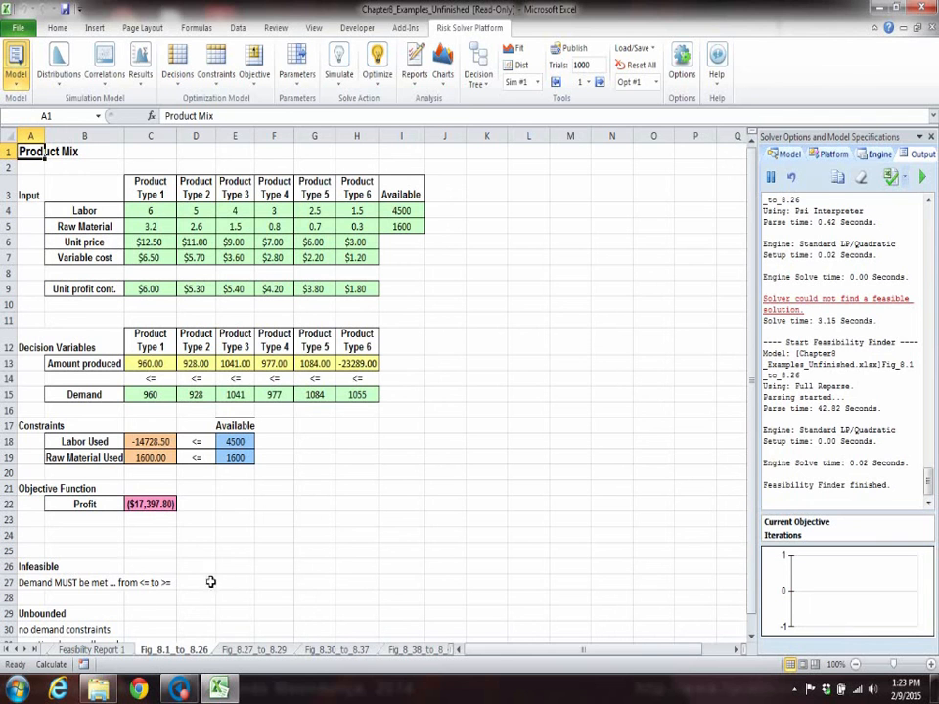
left_click(251, 600)
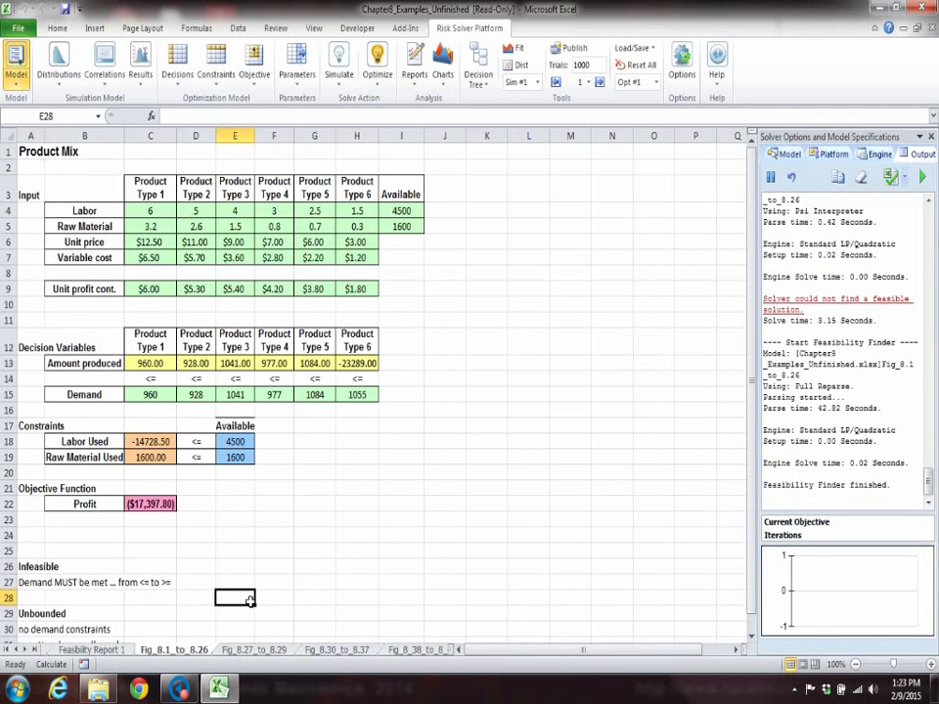
left_click(786, 153)
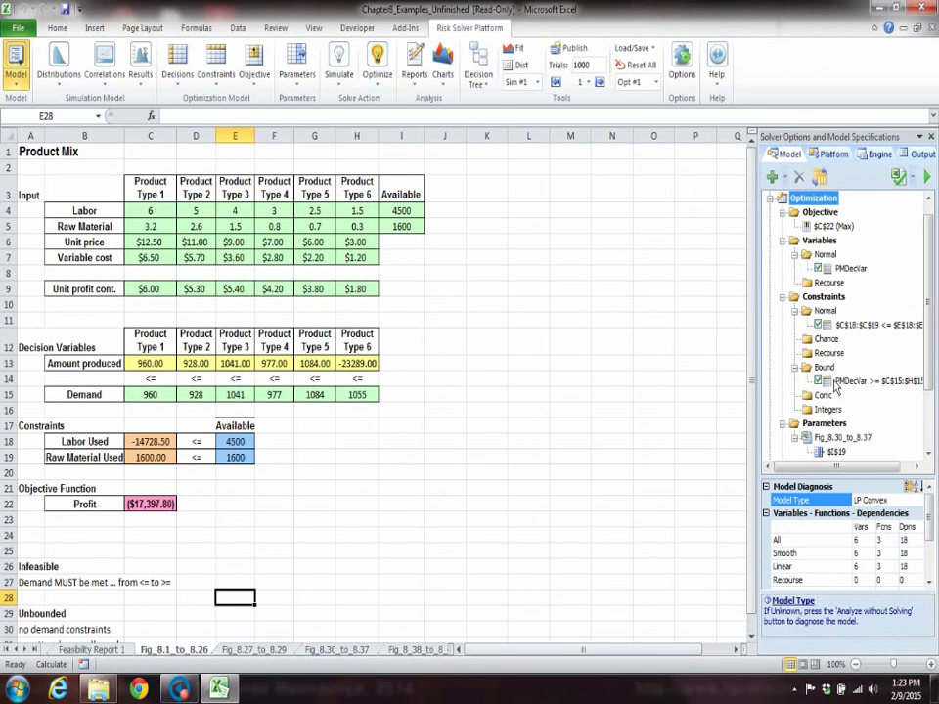
left_click(826, 385)
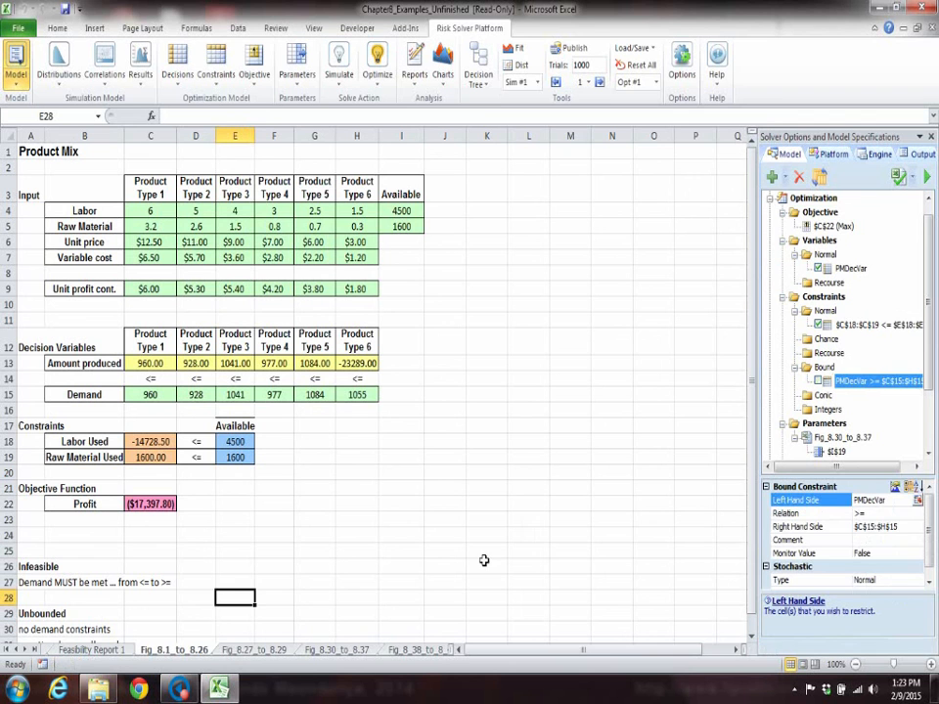
Set the sense of the profit objective in $C$22 to Minimize
left_click(836, 226)
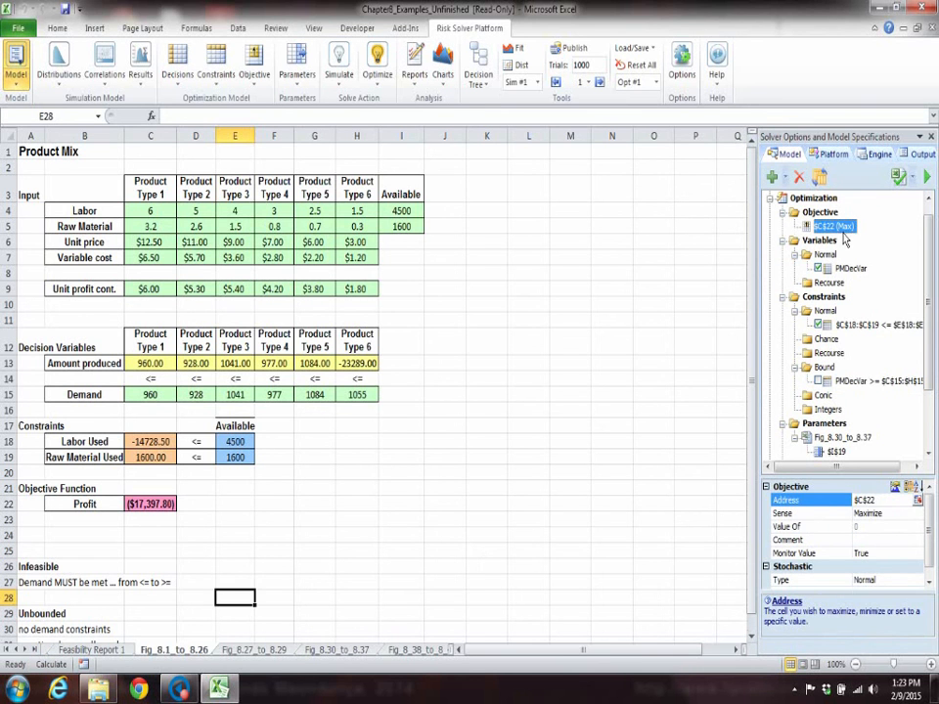
left_click(878, 523)
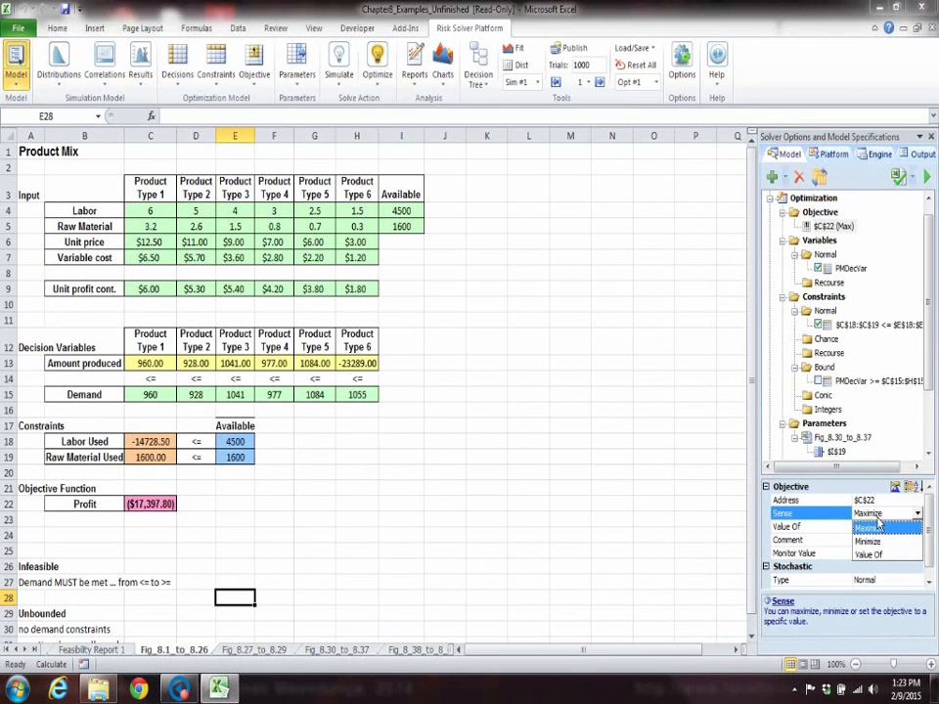
left_click(881, 548)
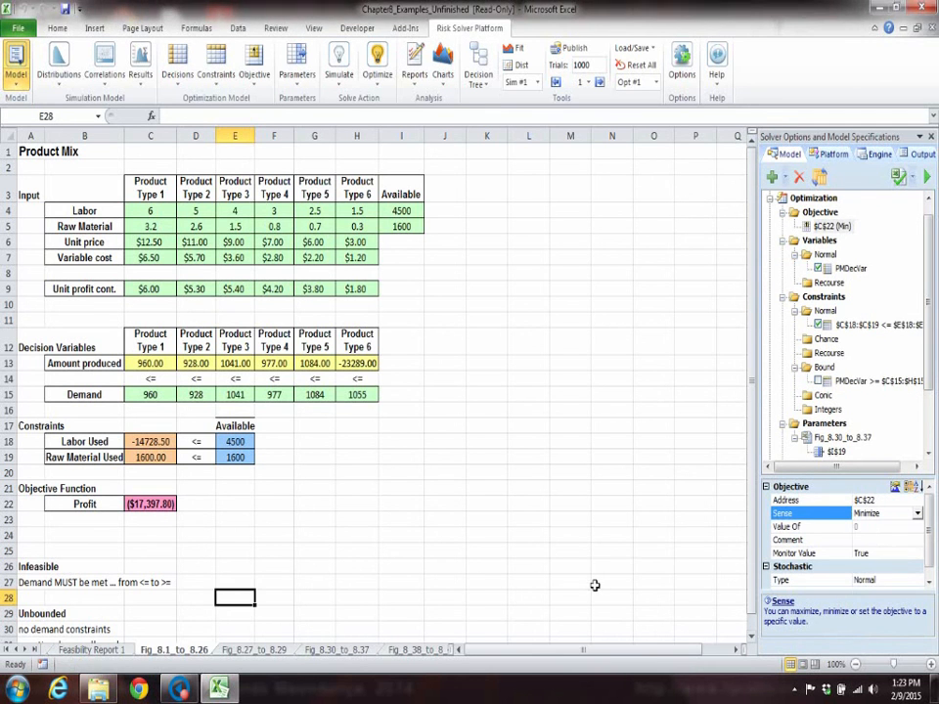
Set Assume Non-Negative to False for the Standard LP/Quadratic Engine and run the optimization again
left_click(875, 154)
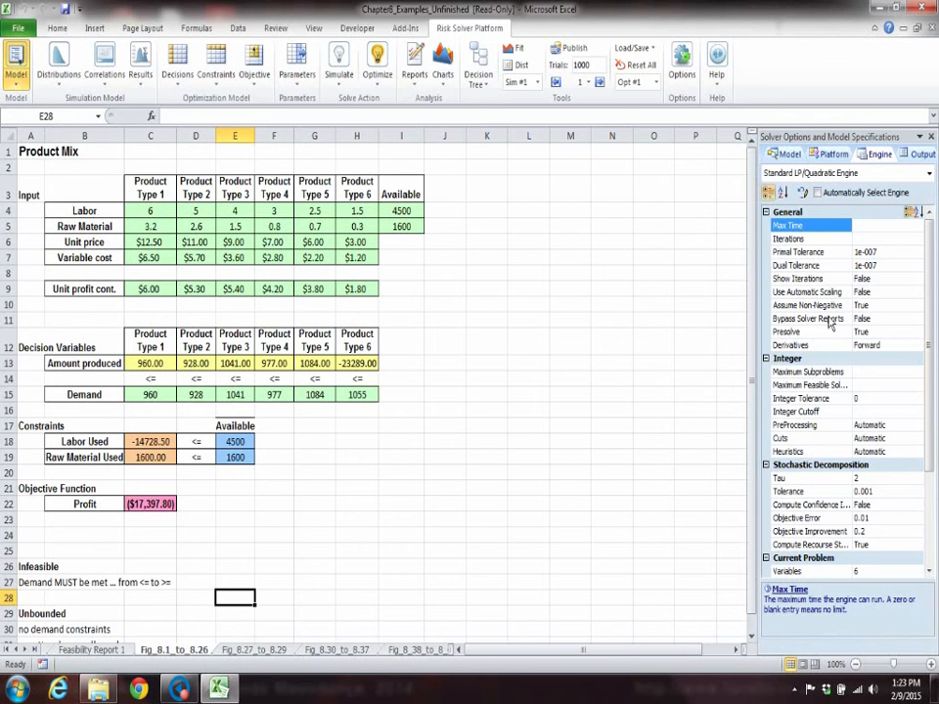
left_click(875, 309)
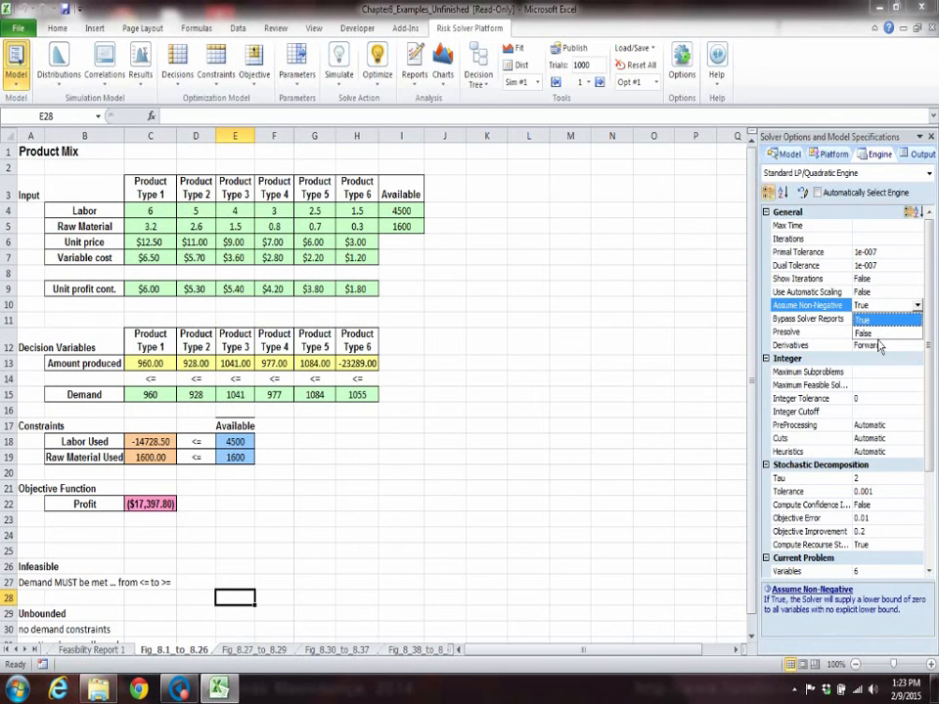
left_click(878, 337)
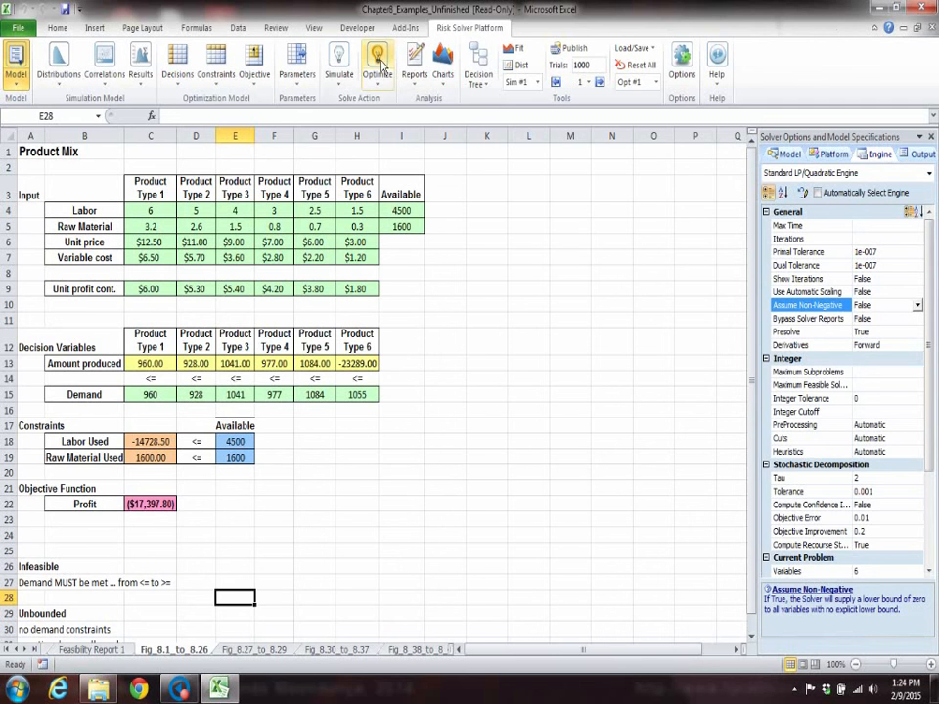
left_click(380, 65)
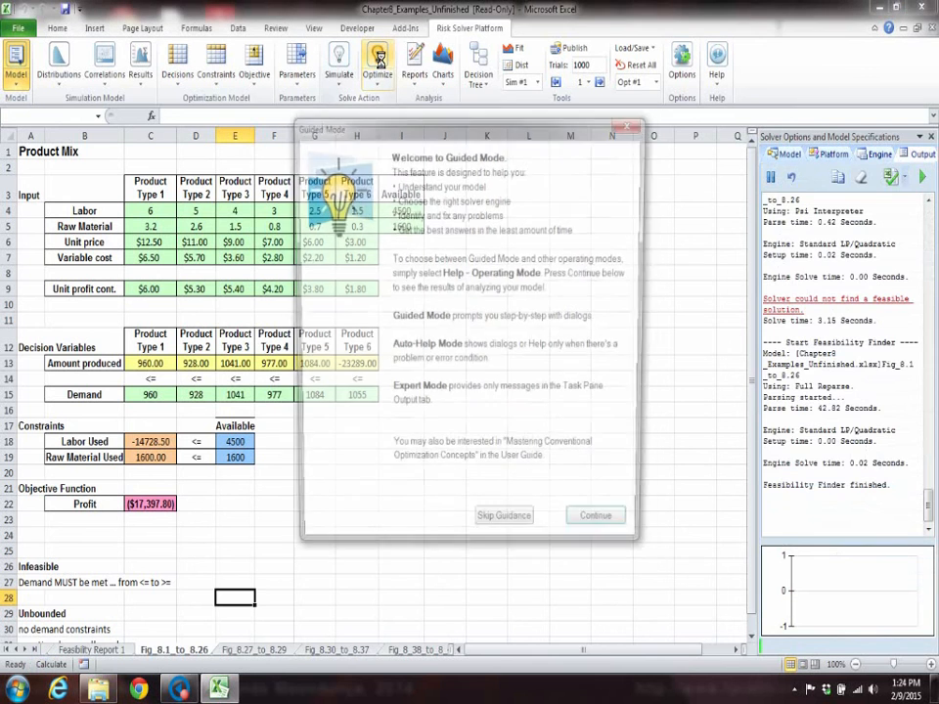
left_click(531, 536)
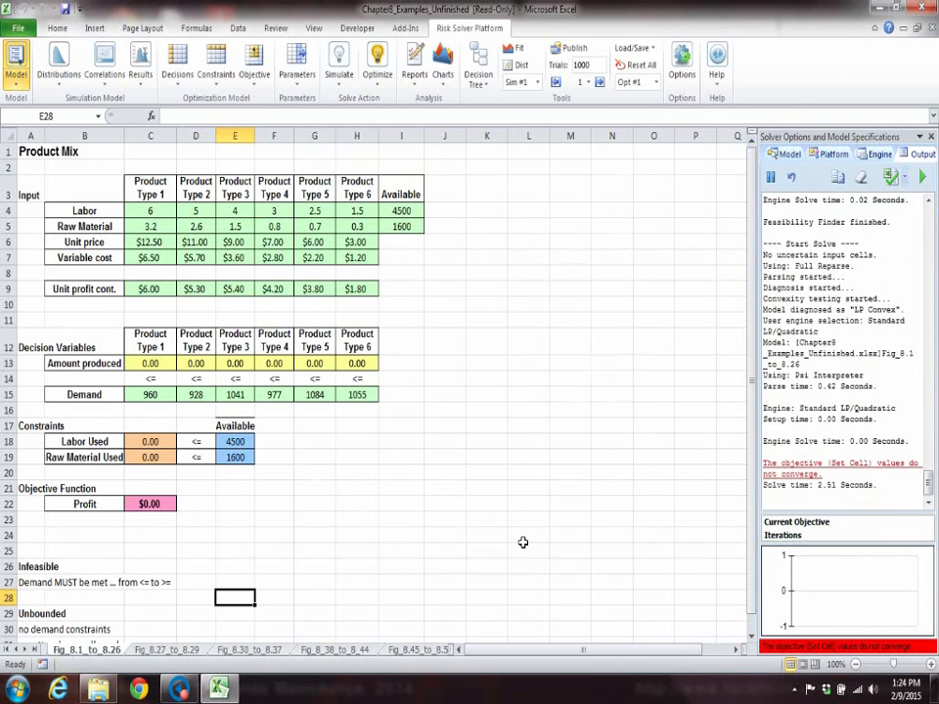